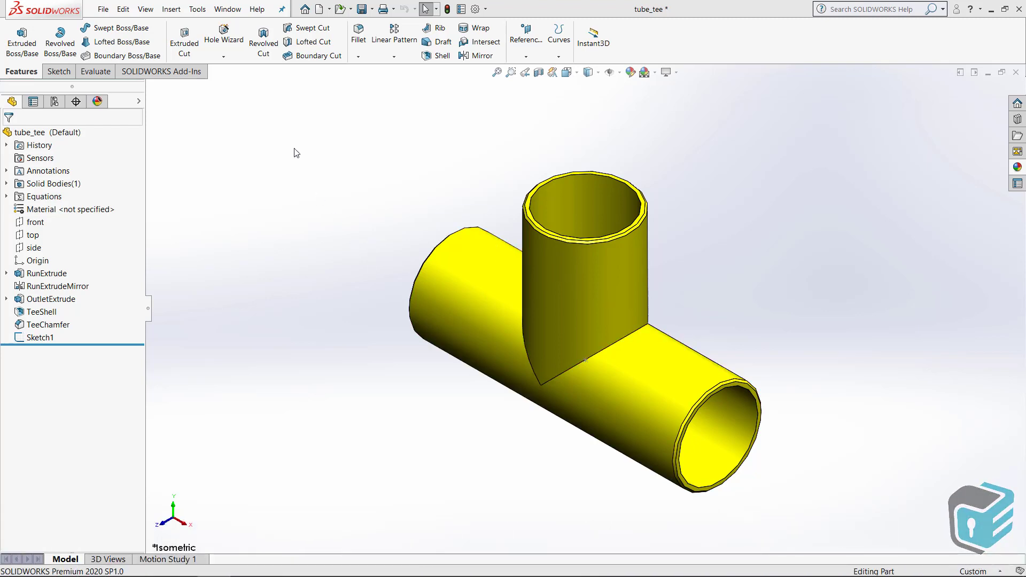
Step: Show the Routing Tools submenu for the tube_tee part
left_click(195, 9)
mouse_move(218, 65)
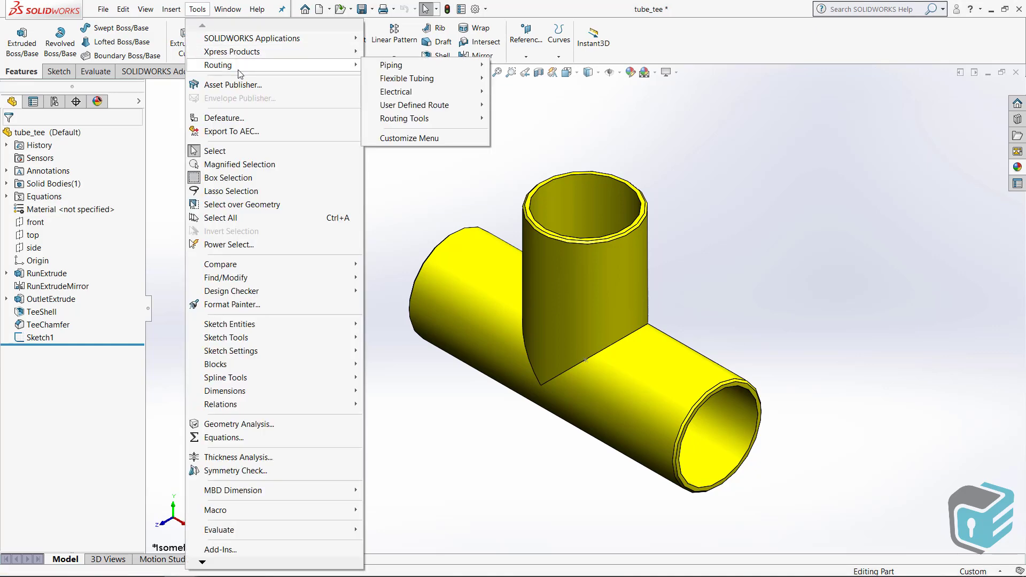
mouse_move(404, 118)
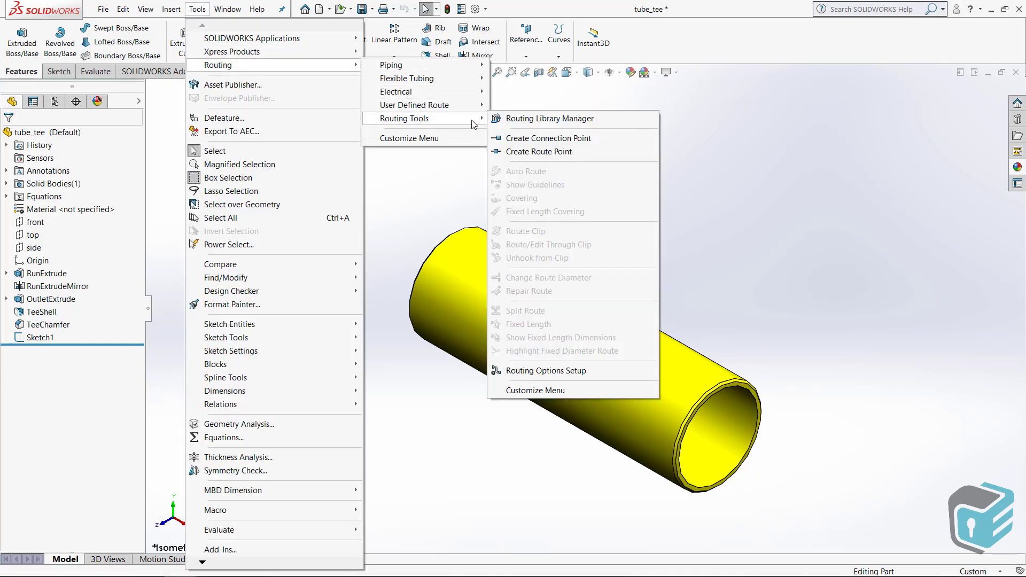
Step: Classify the tube tee as a Tubing > Tee routing component and continue to routing points
left_click(570, 121)
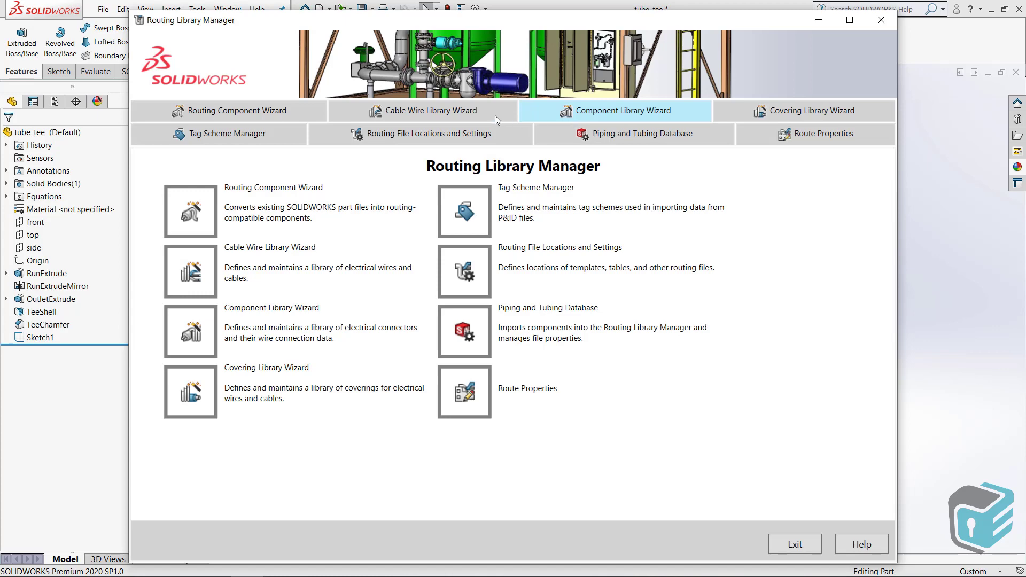
left_click(257, 114)
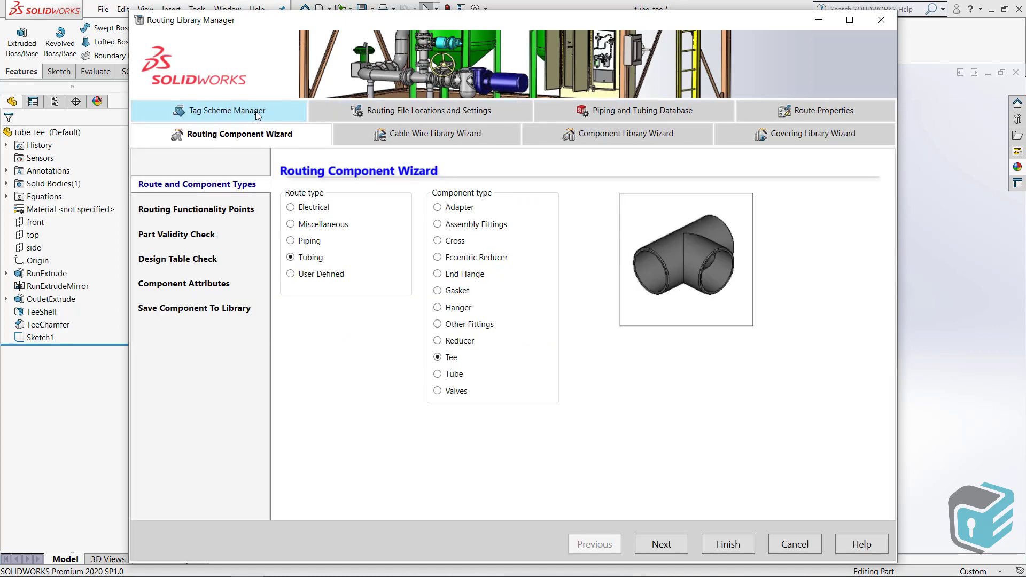
left_click(443, 341)
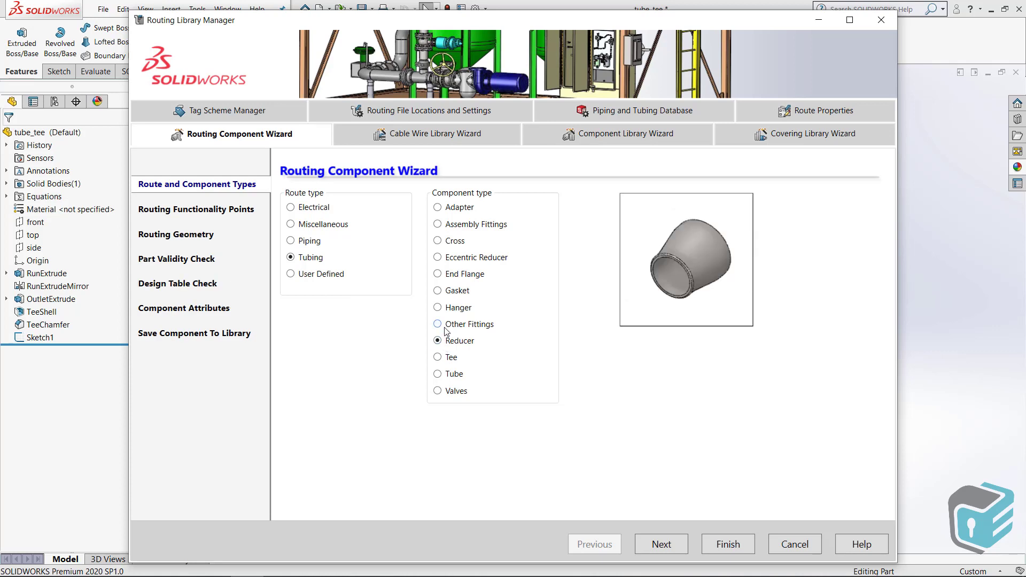
left_click(449, 307)
left_click(450, 292)
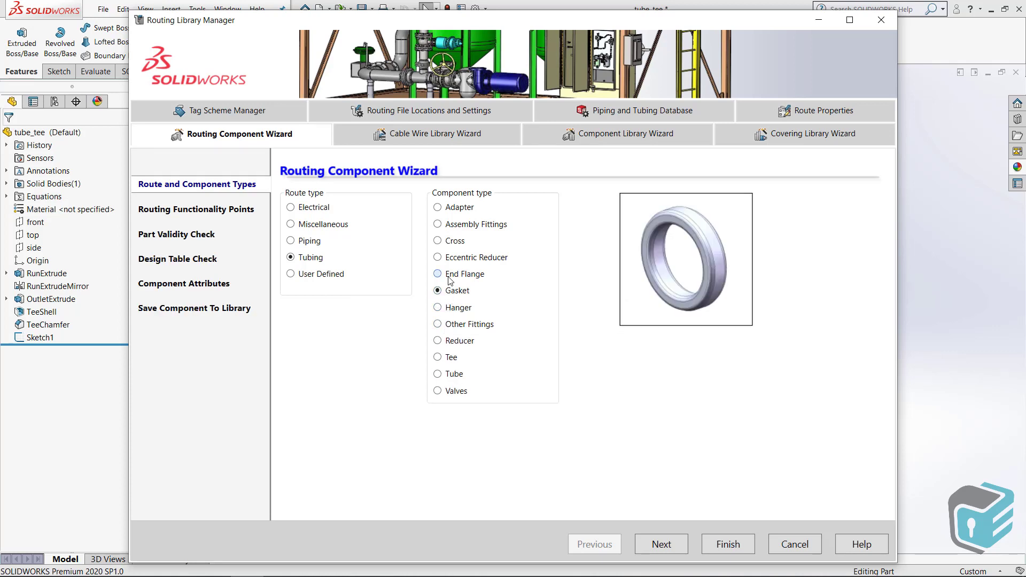
left_click(440, 358)
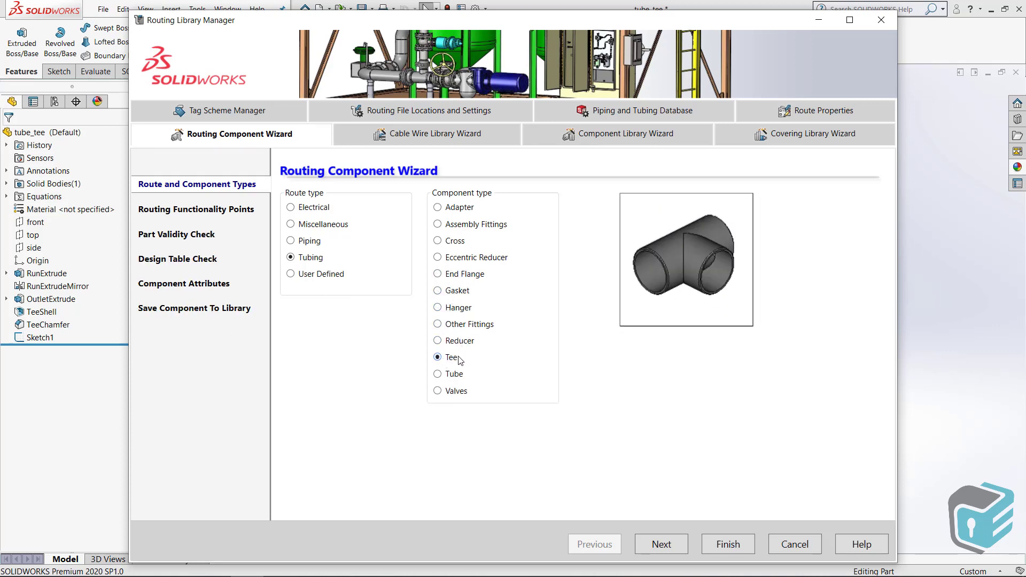
left_click(670, 545)
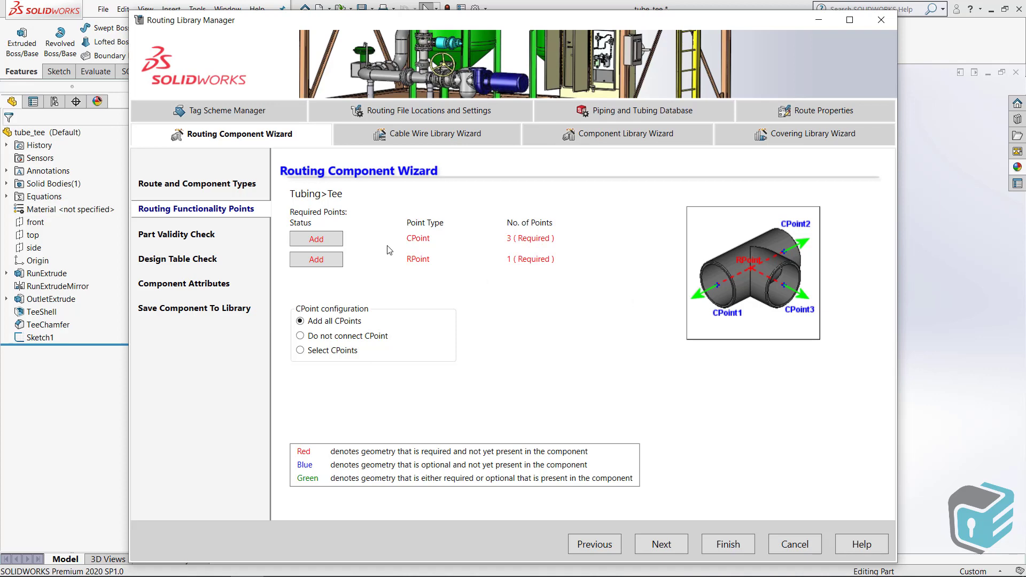
Step: Add CPoint1 on the tee's top opening edge using a 0.500in tube
left_click(315, 239)
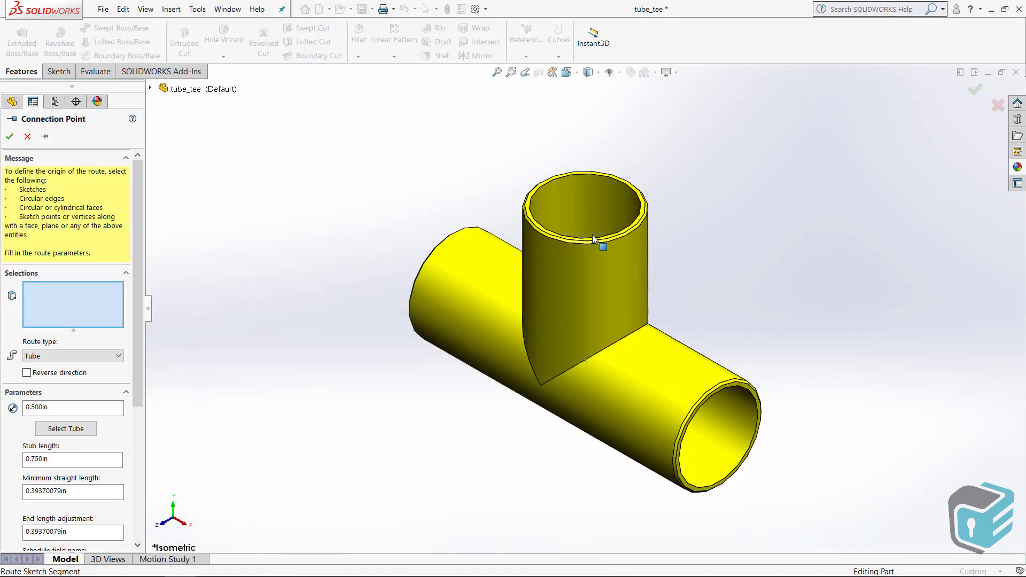
left_click(592, 237)
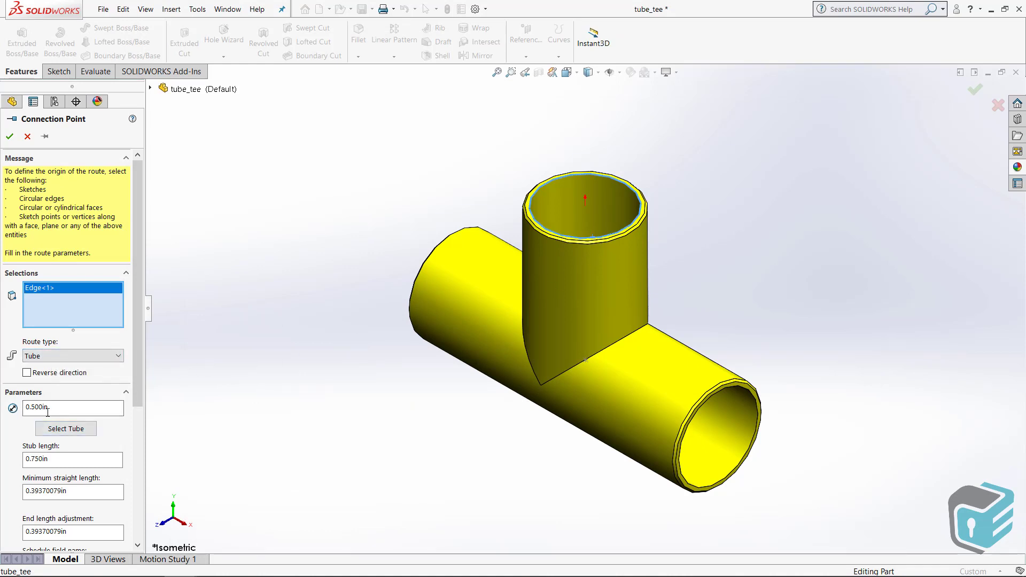
left_click(55, 432)
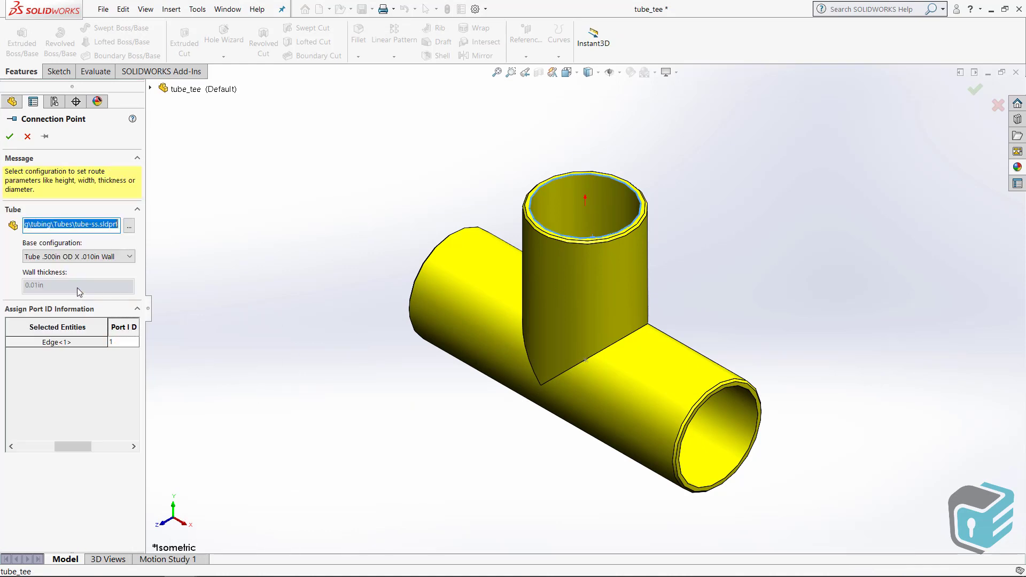
left_click(9, 137)
left_click(9, 138)
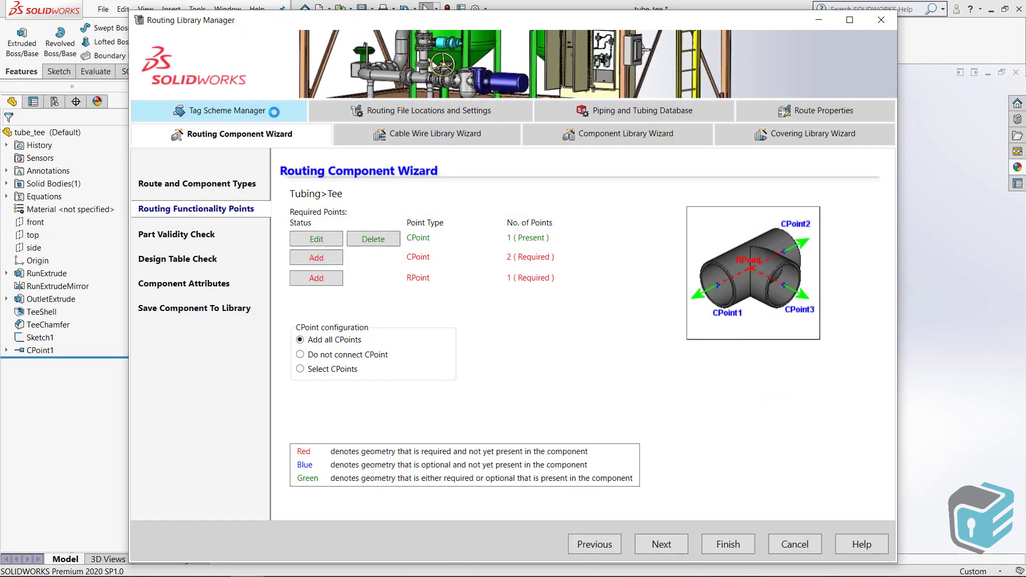
Step: Add CPoint2 on the right end opening's edge
left_click(316, 259)
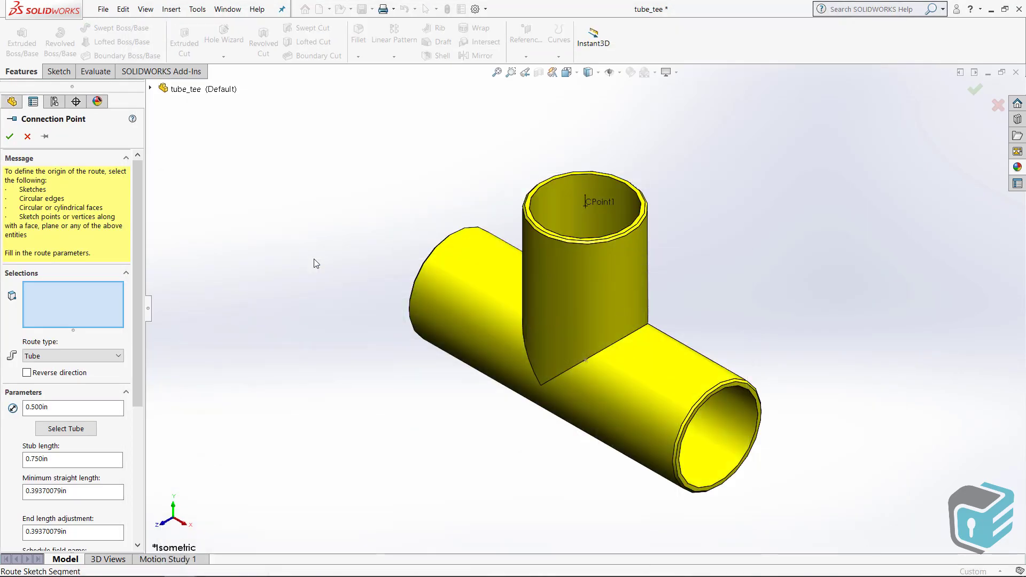
left_click(731, 389)
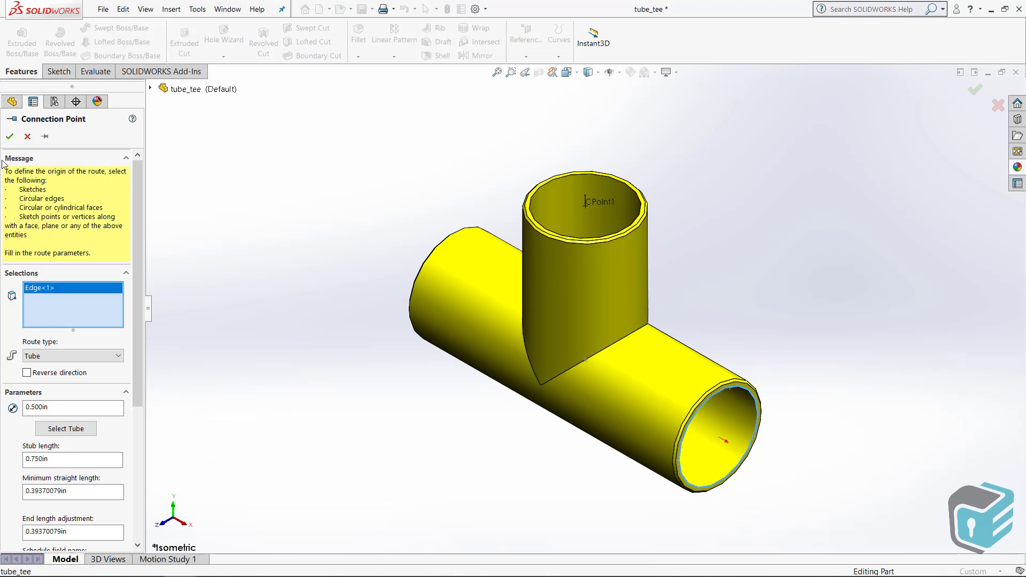
left_click(10, 137)
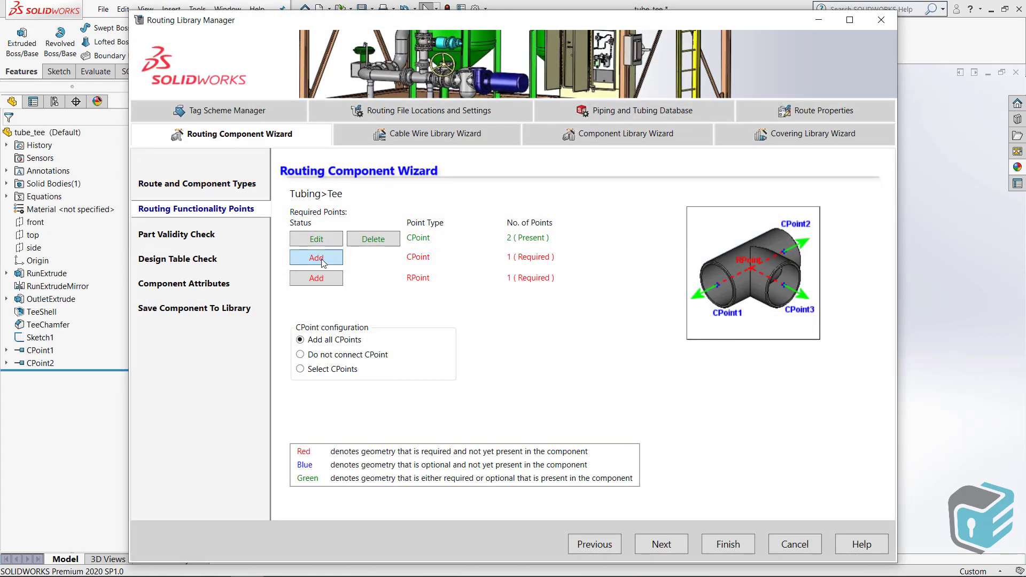
Step: Add CPoint3 on the other run opening's edge with its direction reversed
left_click(317, 258)
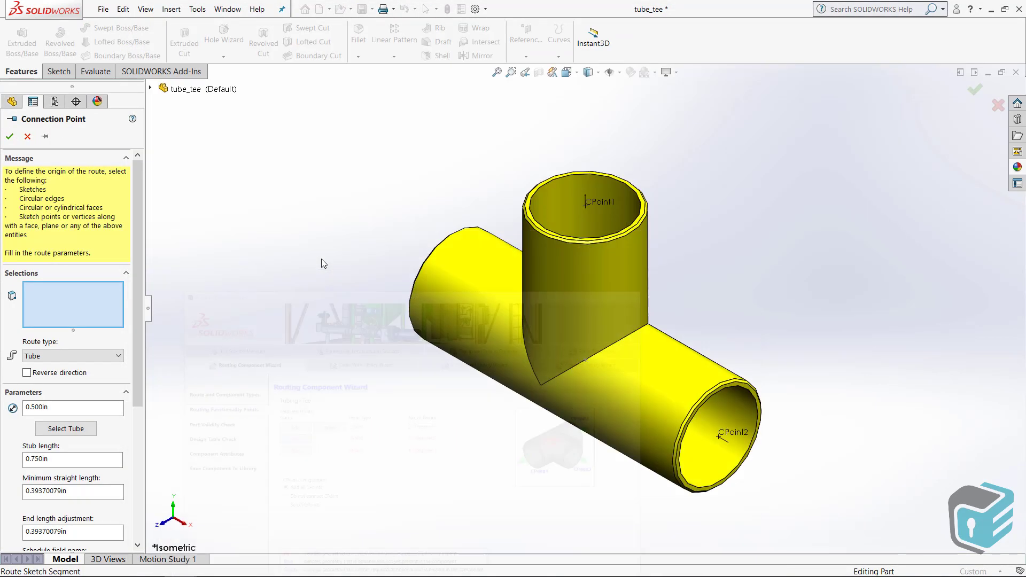
middle_click_drag(470, 328, 583, 317)
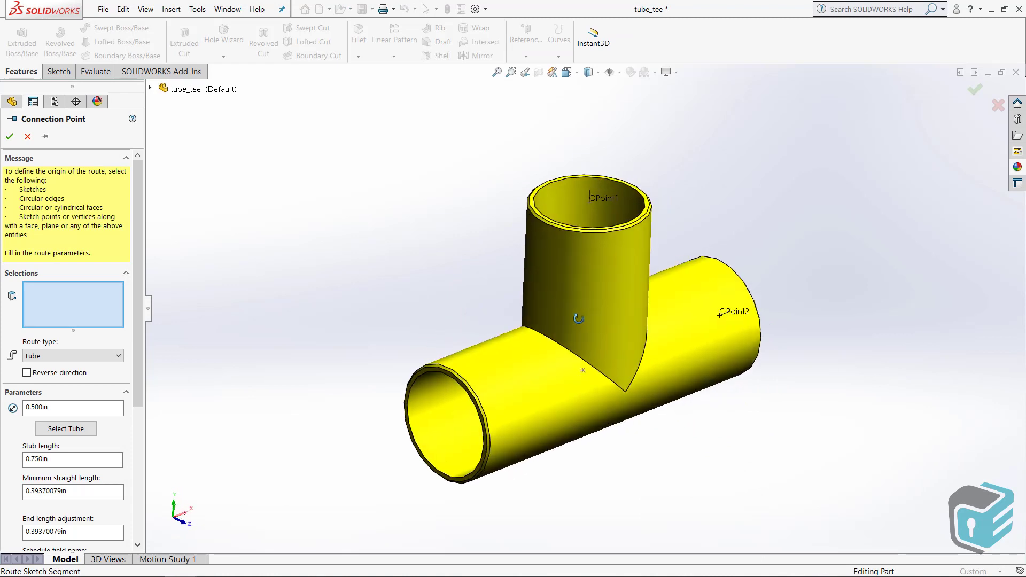
left_click(487, 421)
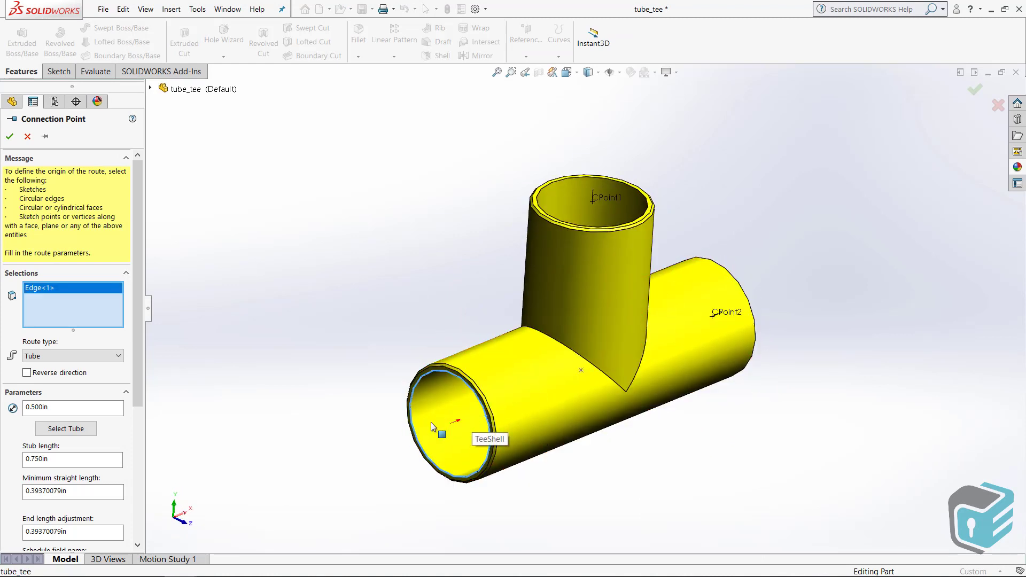
left_click(26, 373)
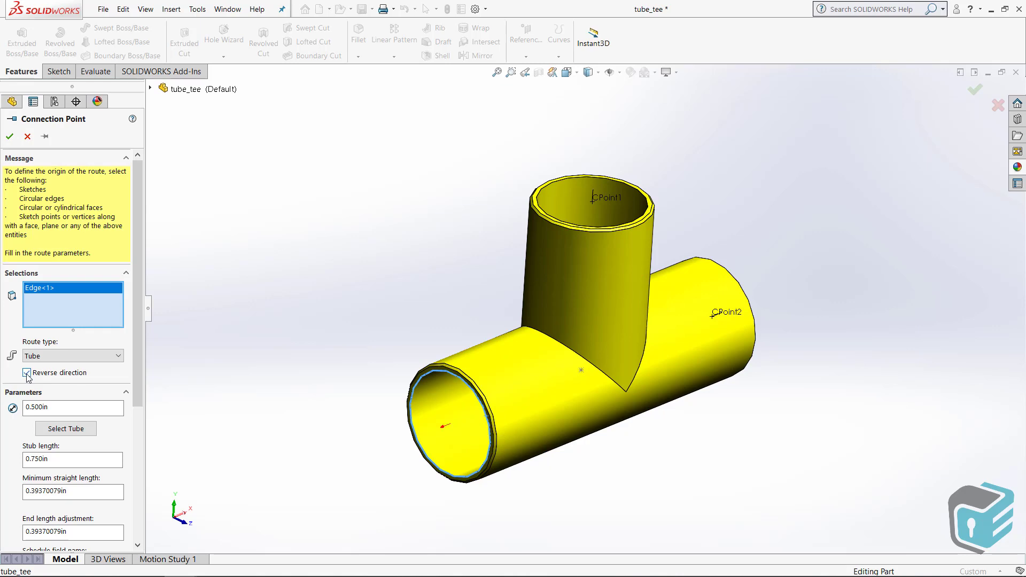
left_click(10, 138)
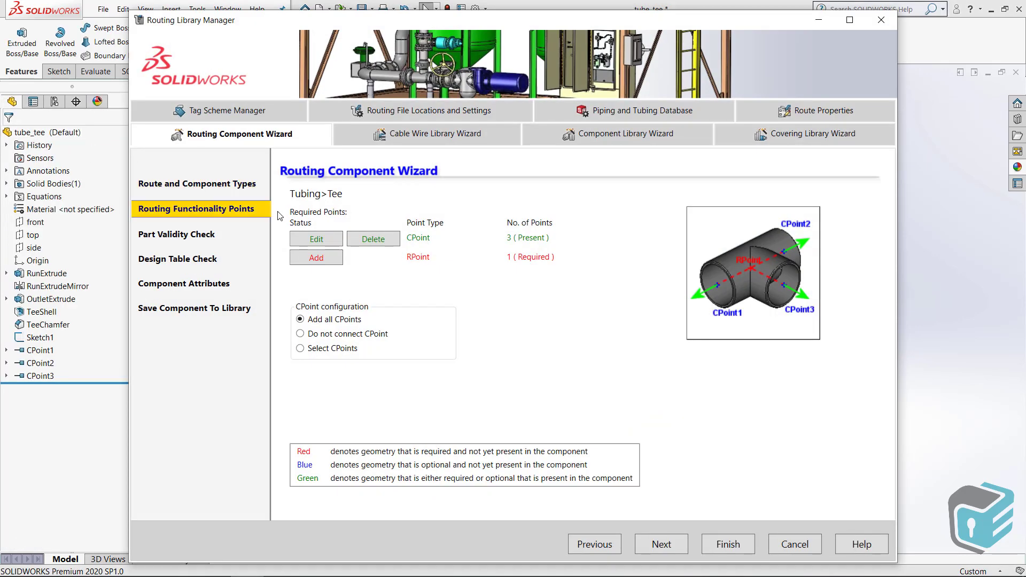
Step: Add RPoint1 at the tee's centre sketch point, Point10@Sketch1
left_click(316, 259)
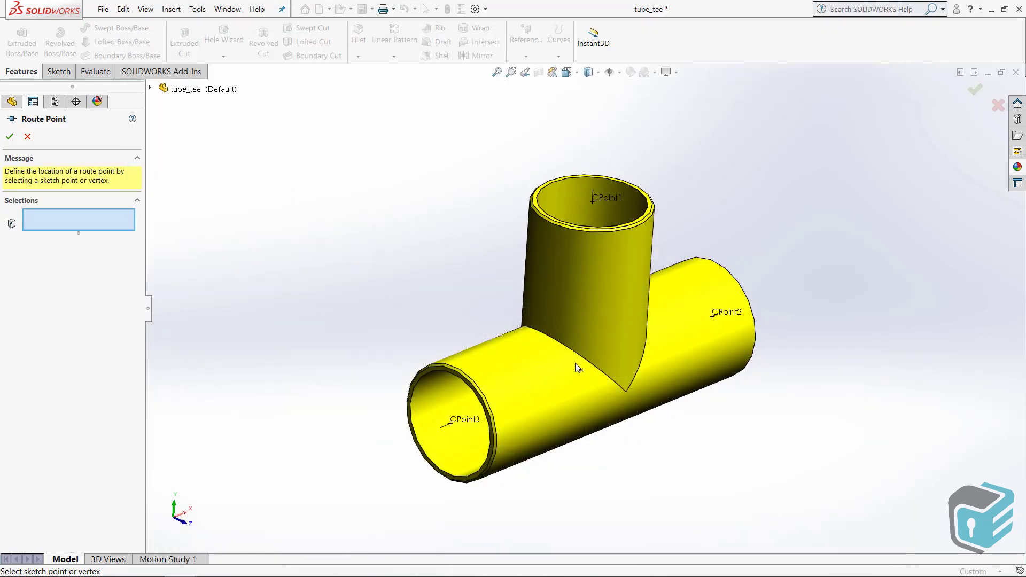
left_click(581, 371)
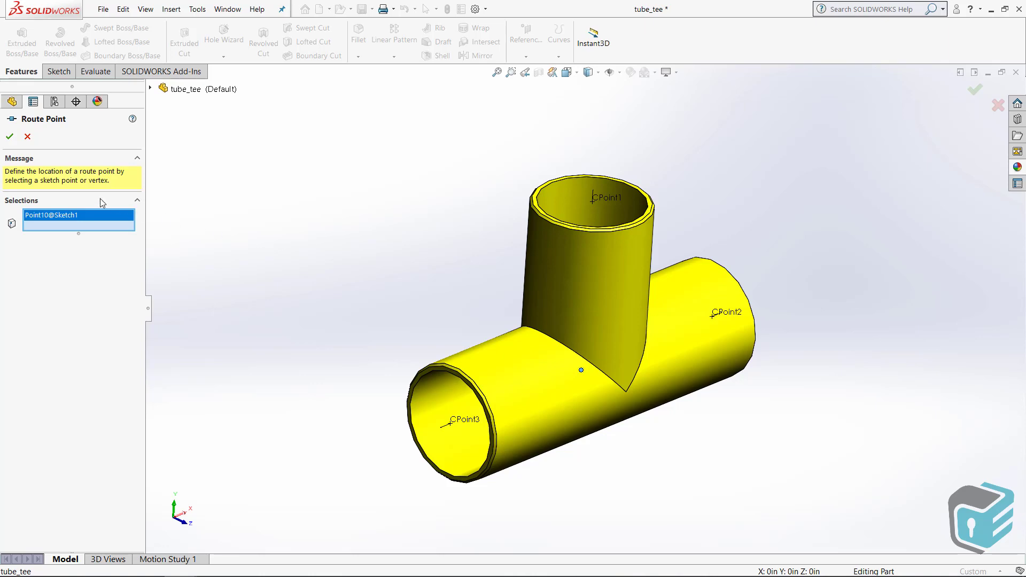
left_click(10, 137)
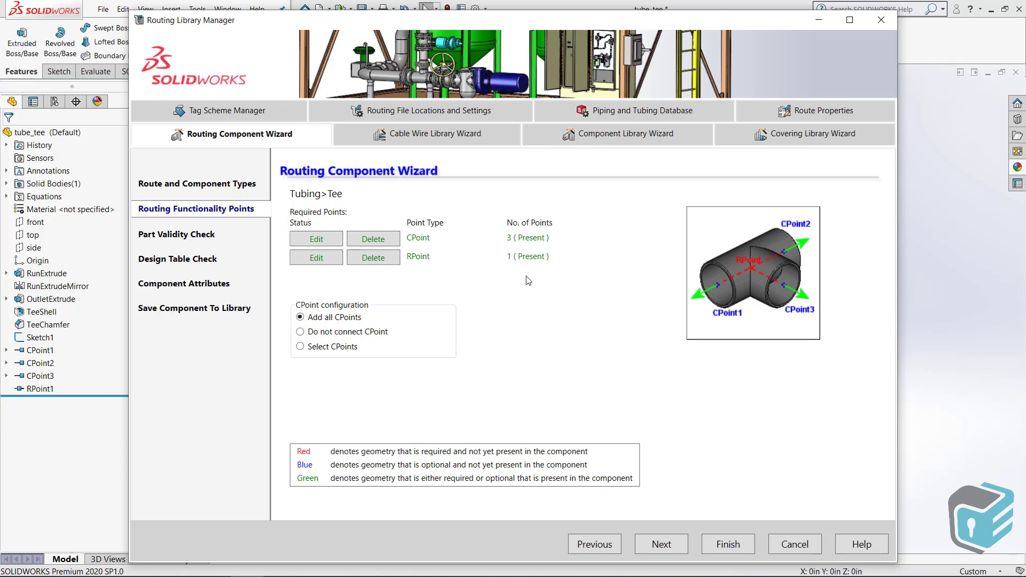
Step: Pass the Part Validity Check, save the tube tee component, and exit the Routing Library Manager
left_click(667, 548)
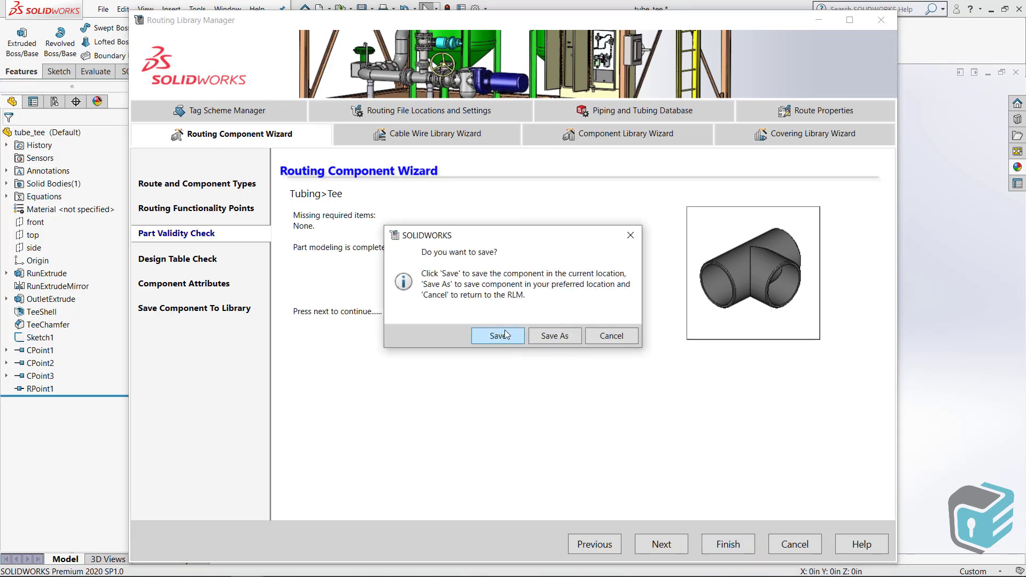
left_click(505, 335)
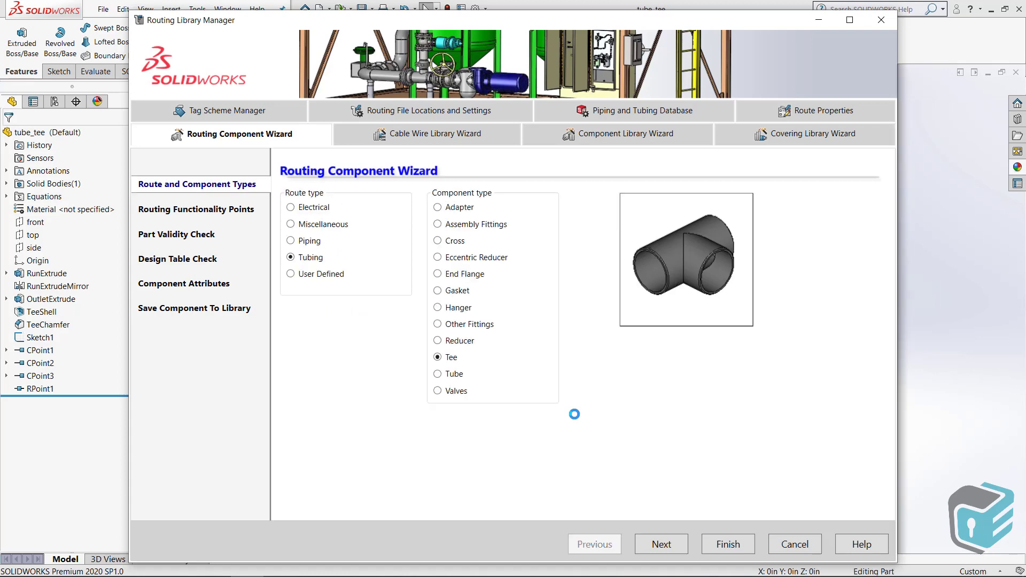
left_click(795, 544)
left_click(503, 344)
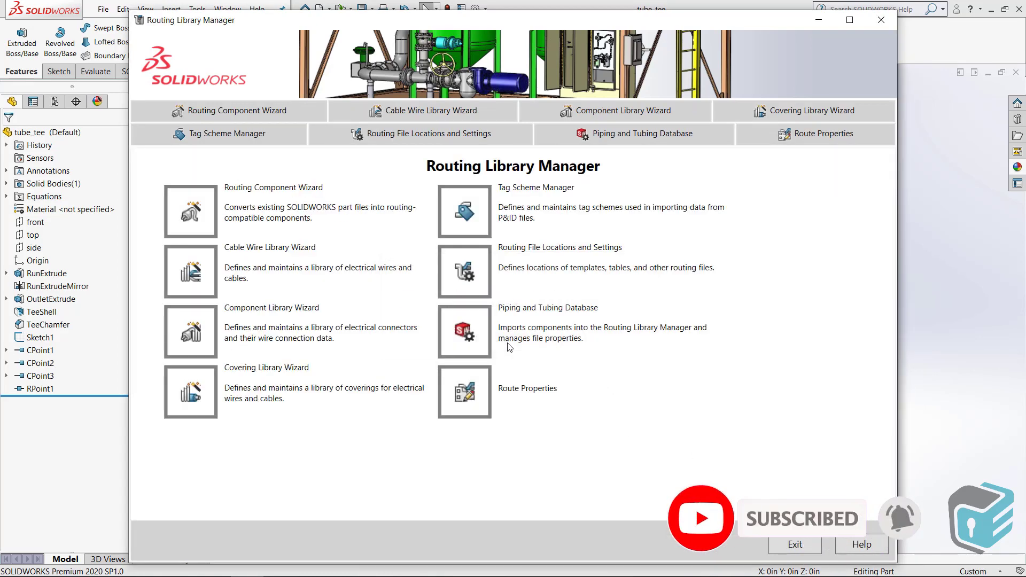
left_click(792, 545)
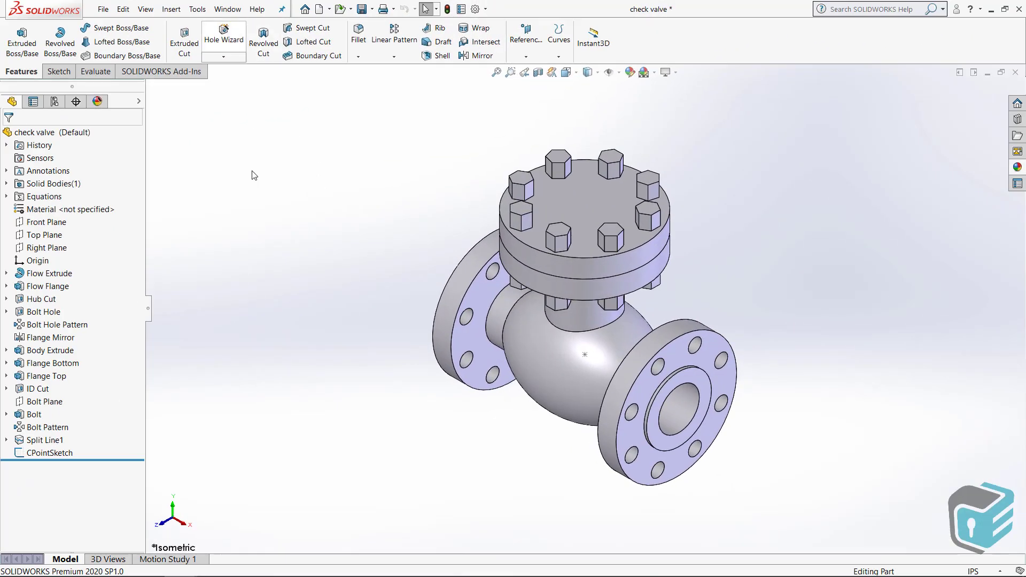
Step: Open the Routing Library Manager from Routing Tools for the check valve part
left_click(197, 9)
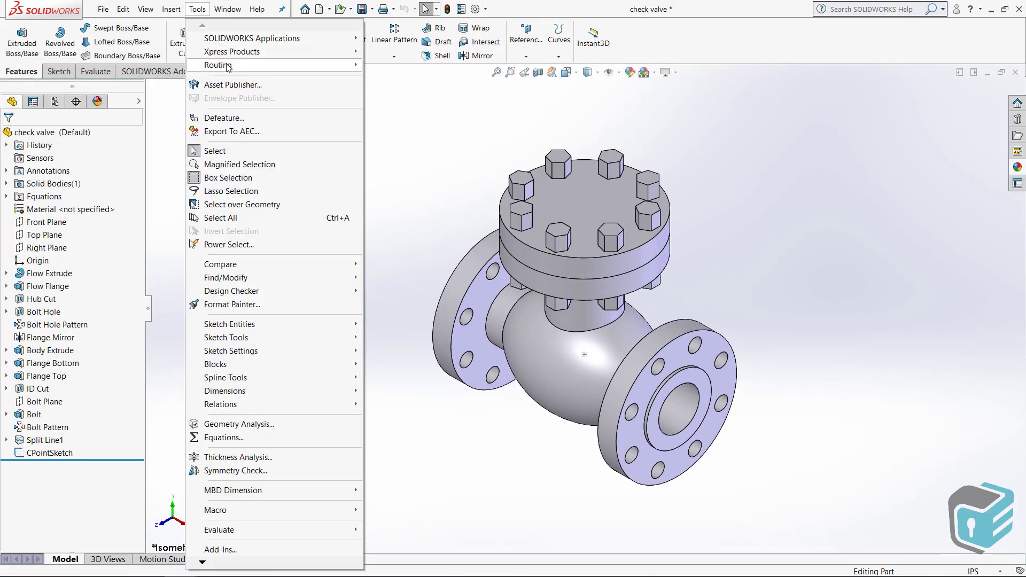
mouse_move(404, 117)
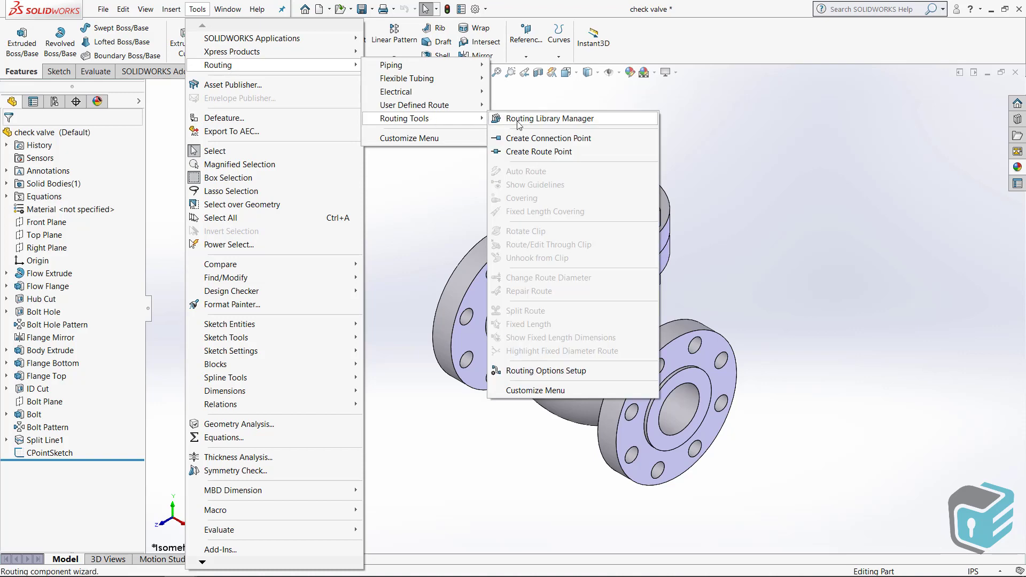
left_click(518, 121)
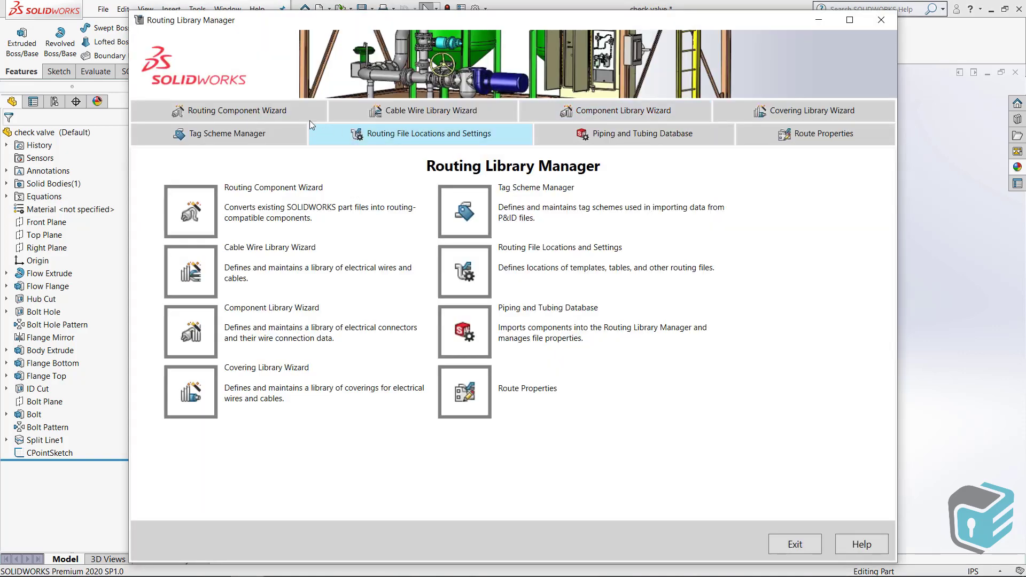
Step: Set the valve's component type to Piping > Valves > Check Valve and continue to routing points
left_click(296, 112)
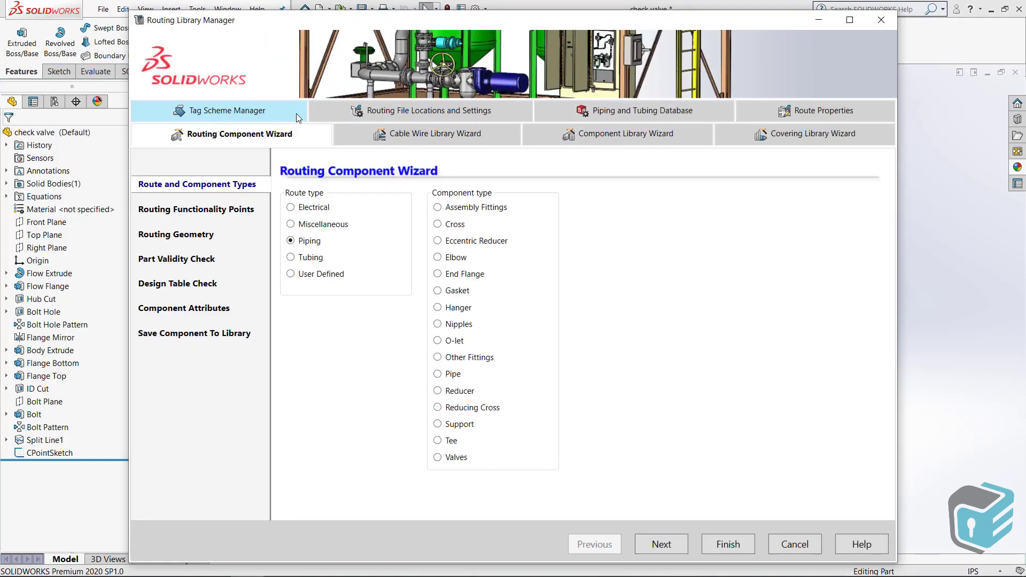
left_click(439, 325)
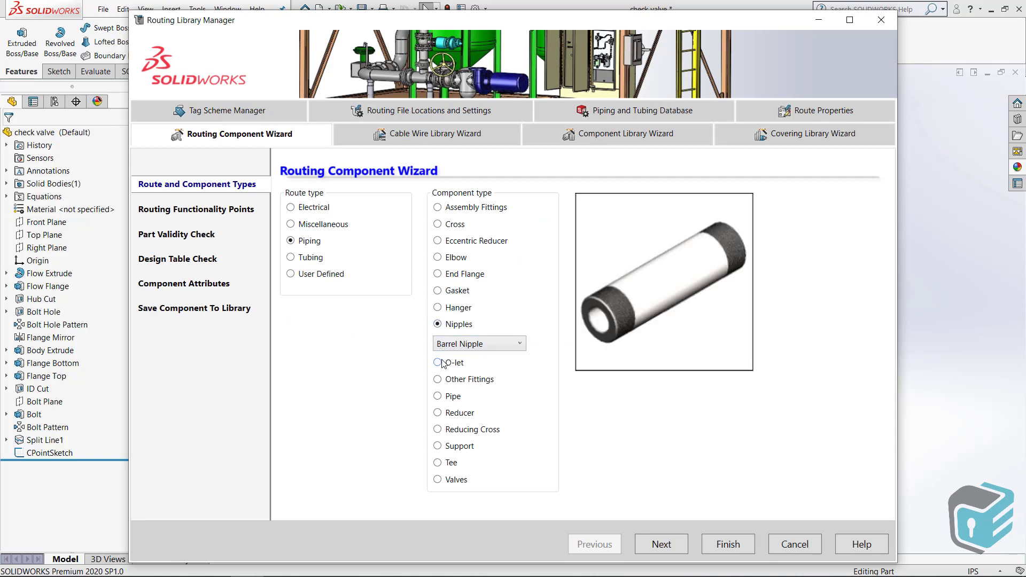
left_click(439, 363)
left_click(438, 458)
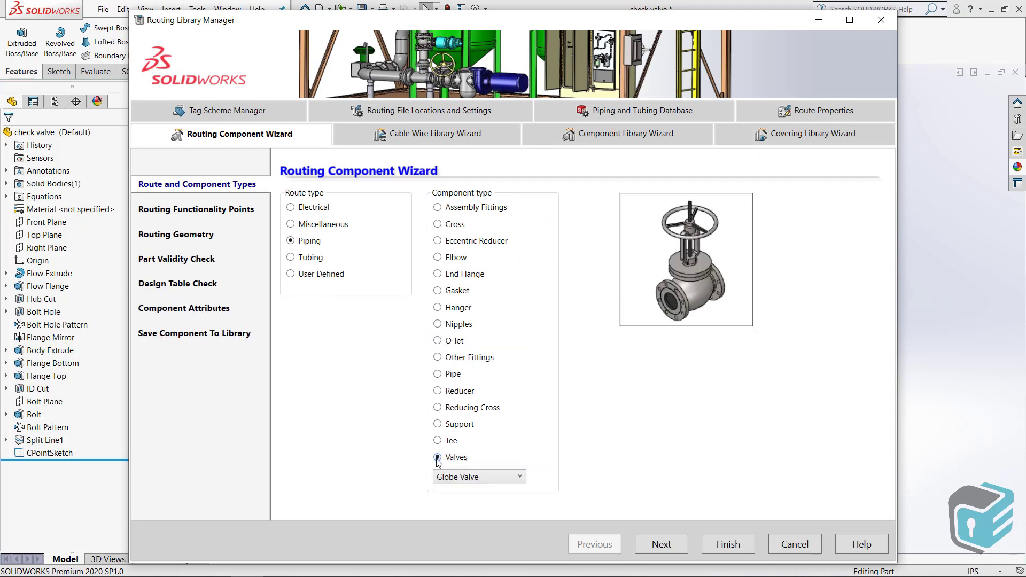
left_click(473, 483)
left_click(470, 504)
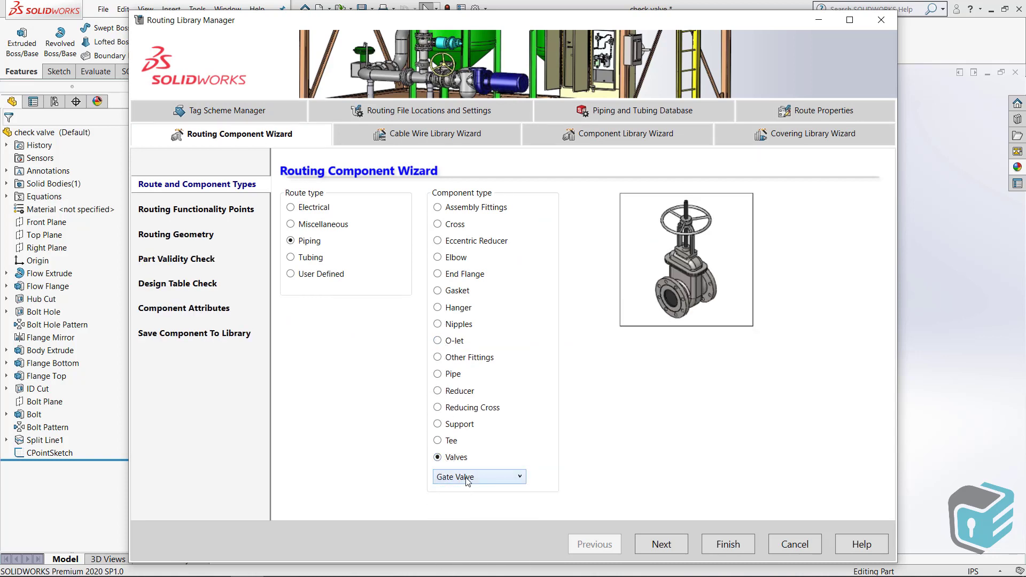
left_click(468, 478)
left_click(463, 547)
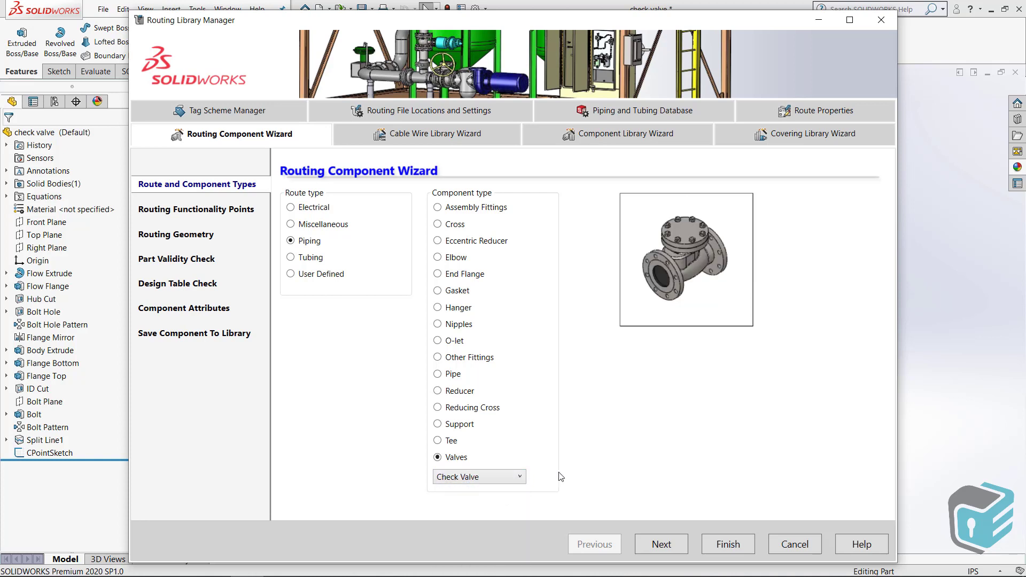
left_click(672, 550)
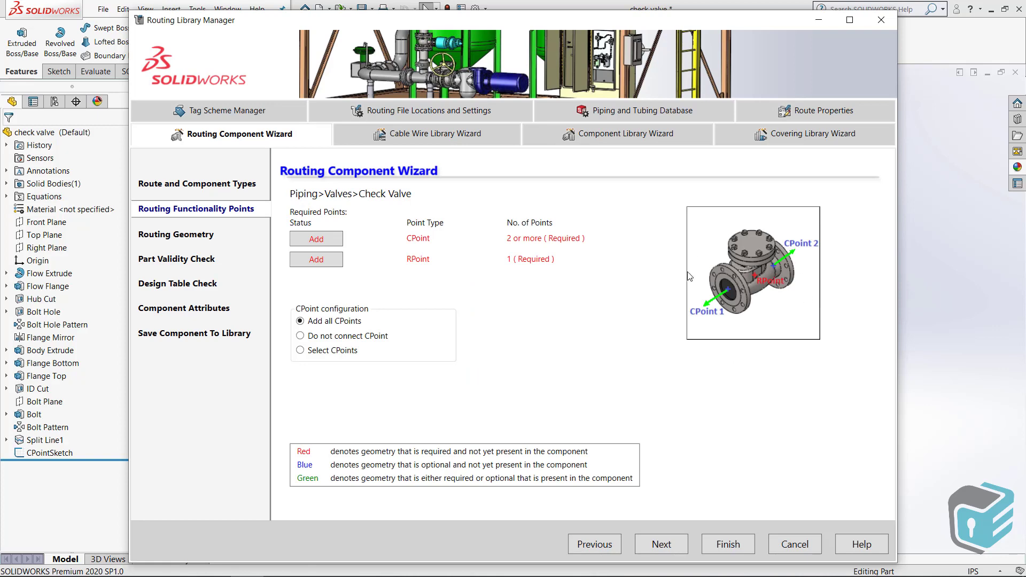
Step: Add CPoint1 on the right flange's bore edge using Pipe 4 in, Sch 80
left_click(316, 239)
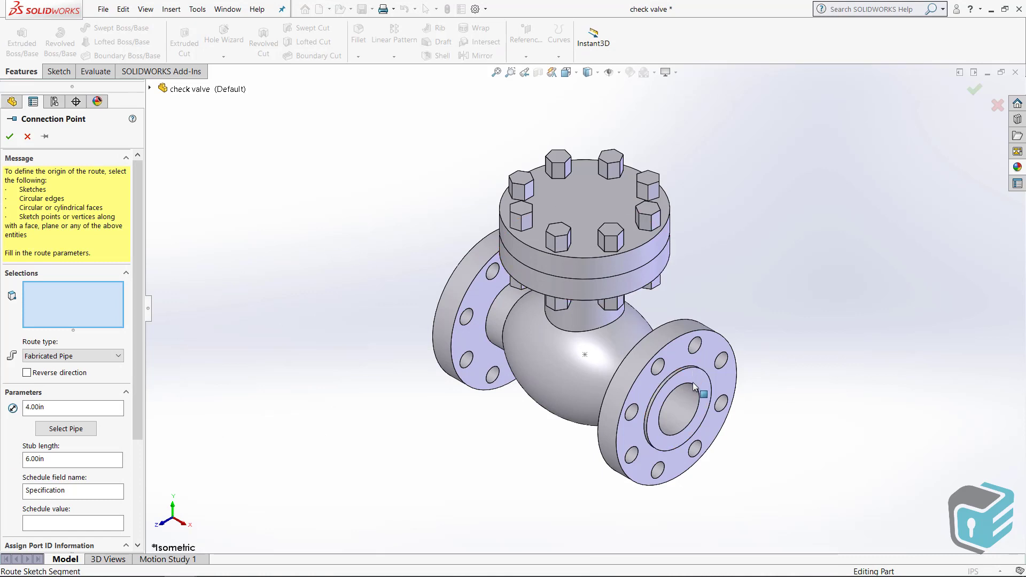
left_click(692, 386)
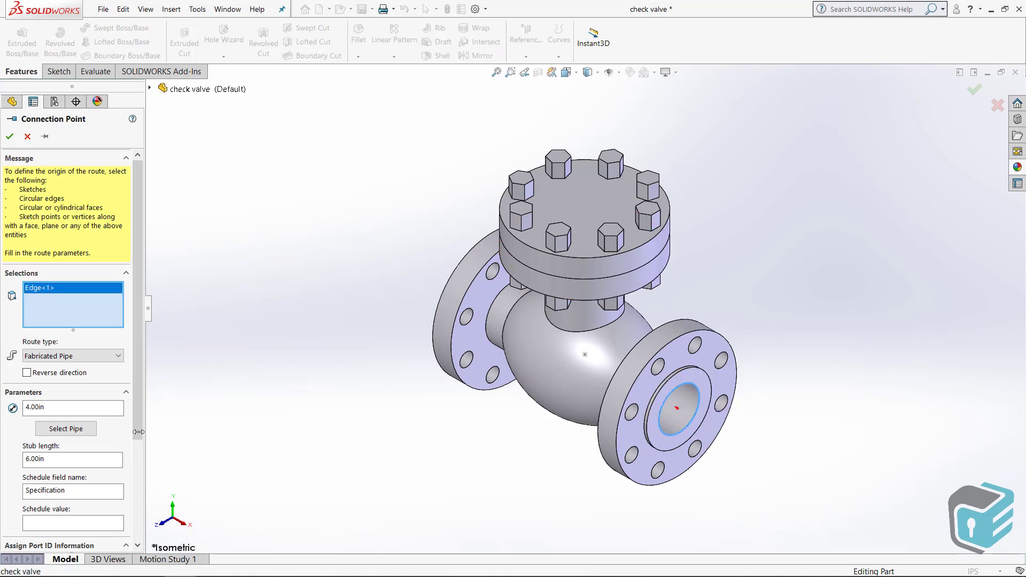
left_click(74, 429)
left_click(84, 258)
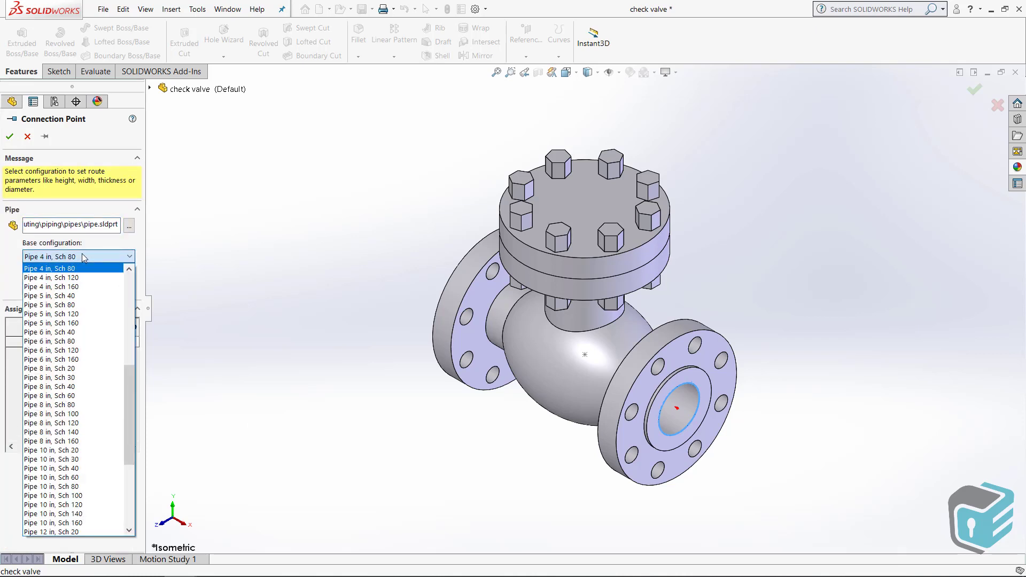
left_click(53, 270)
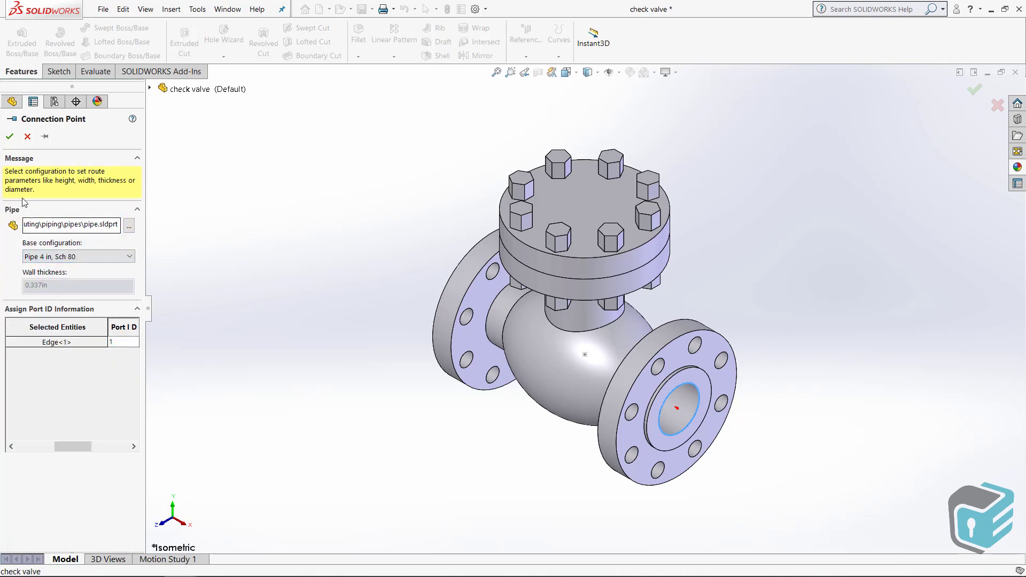
left_click(10, 136)
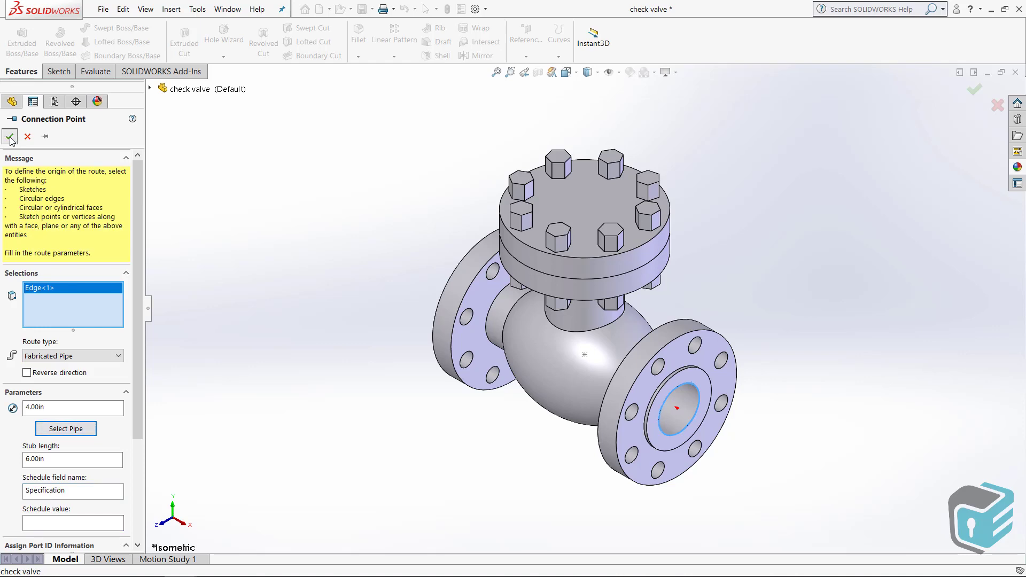
left_click(10, 137)
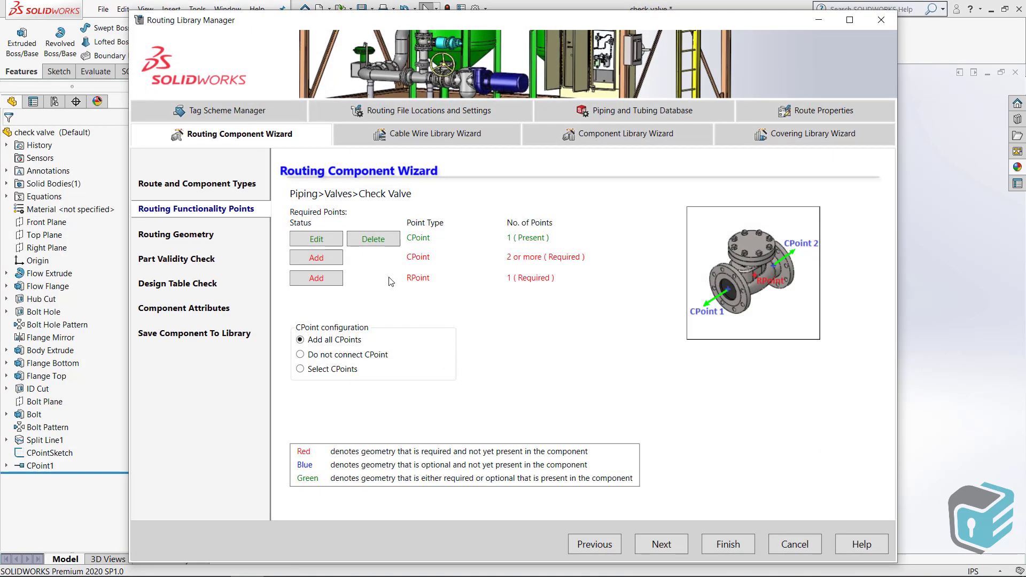
Step: Add CPoint2 on the left flange's inner bore edge
left_click(324, 259)
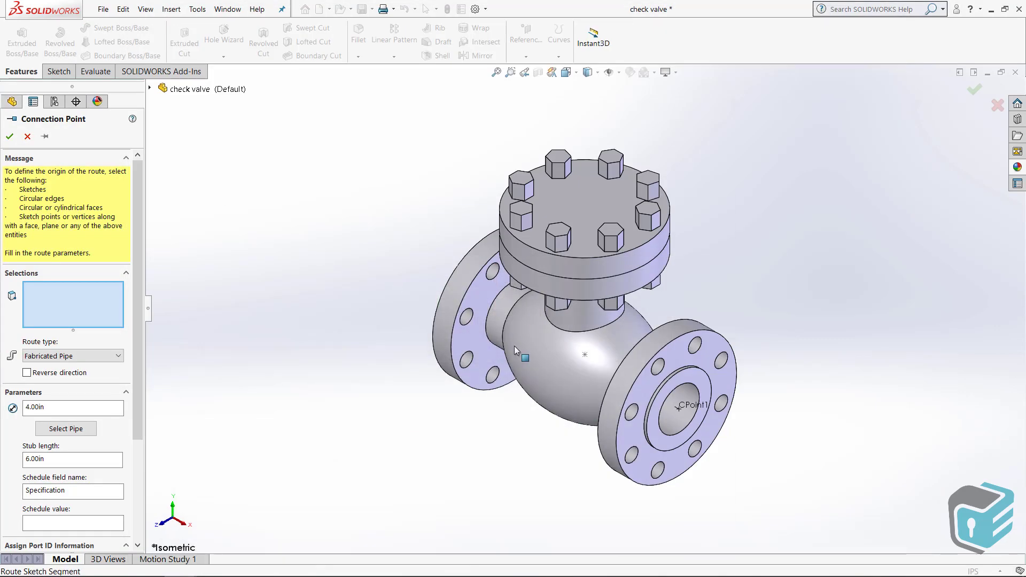
middle_click_drag(508, 287, 481, 368)
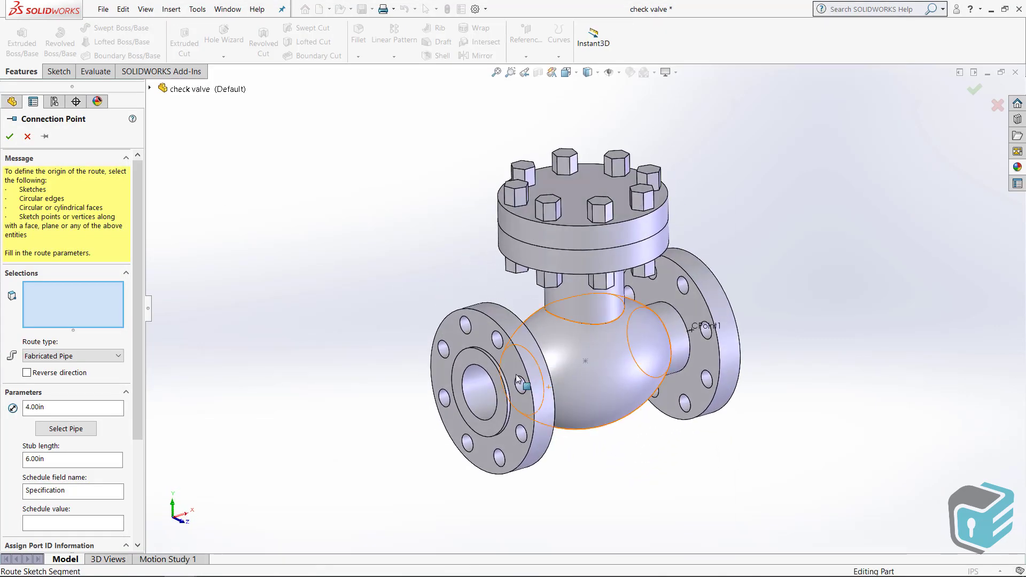
left_click(477, 372)
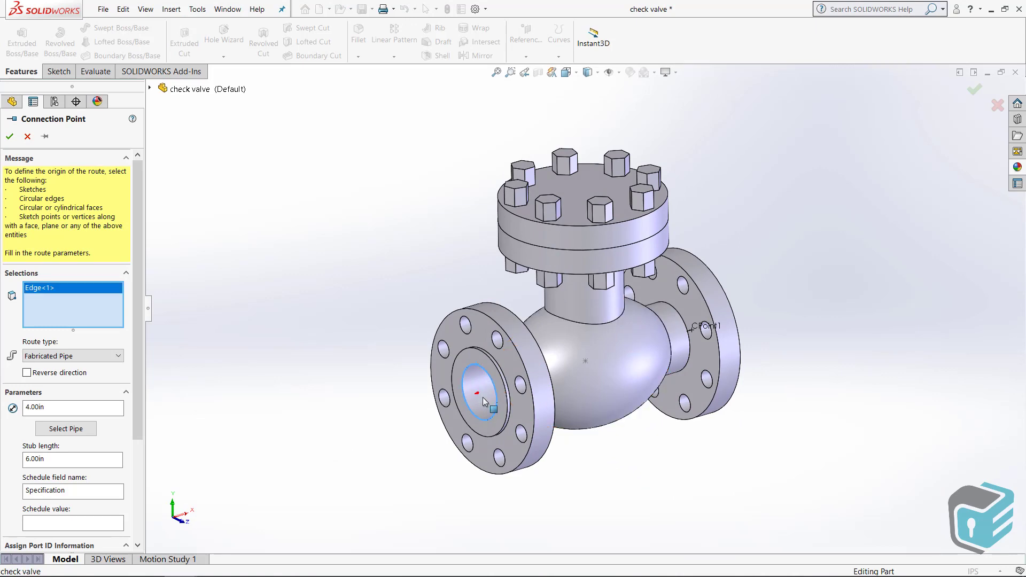
scroll(476, 385, "down", 5)
scroll(517, 363, "down", 3)
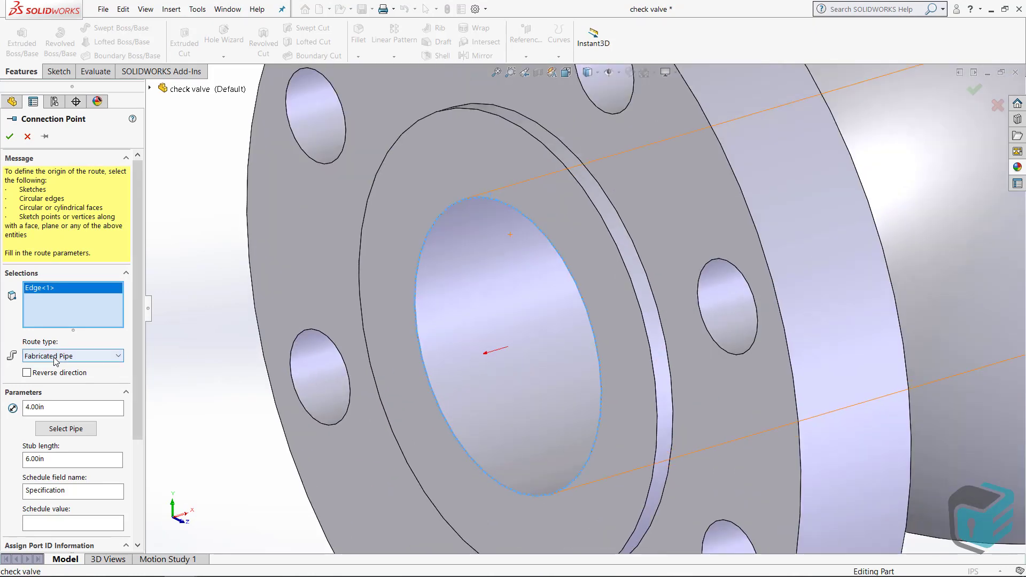
left_click(10, 140)
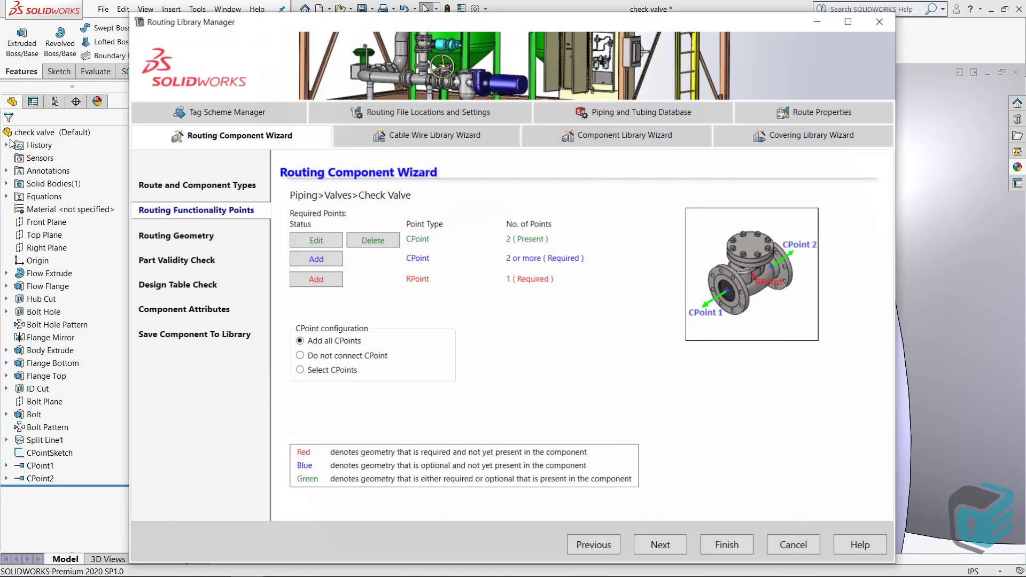
Step: Place an RPoint at sketch point Point11@CPointSketch in the centre of the valve body
left_click(316, 278)
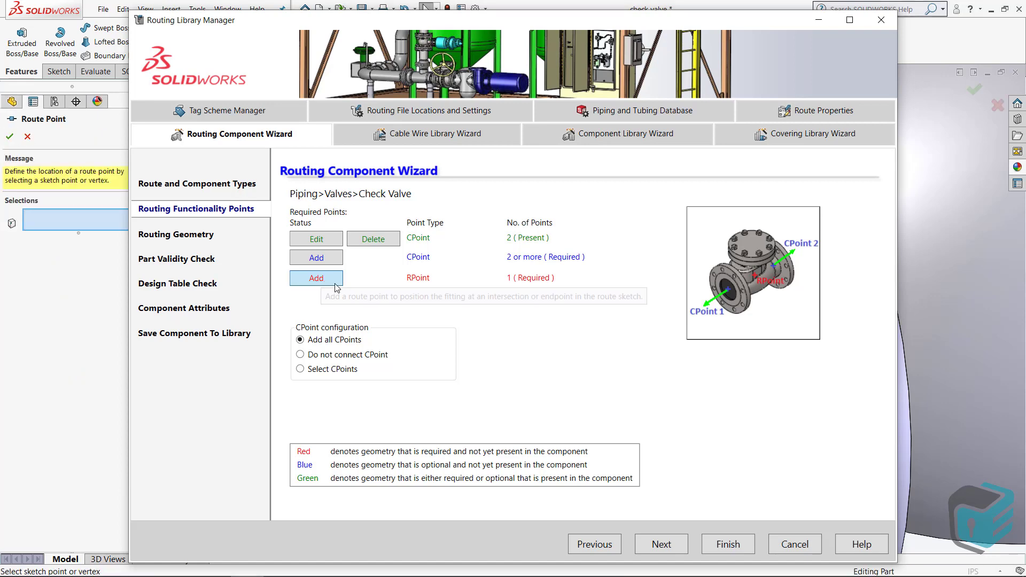
scroll(711, 313, "up", 5)
scroll(737, 271, "up", 3)
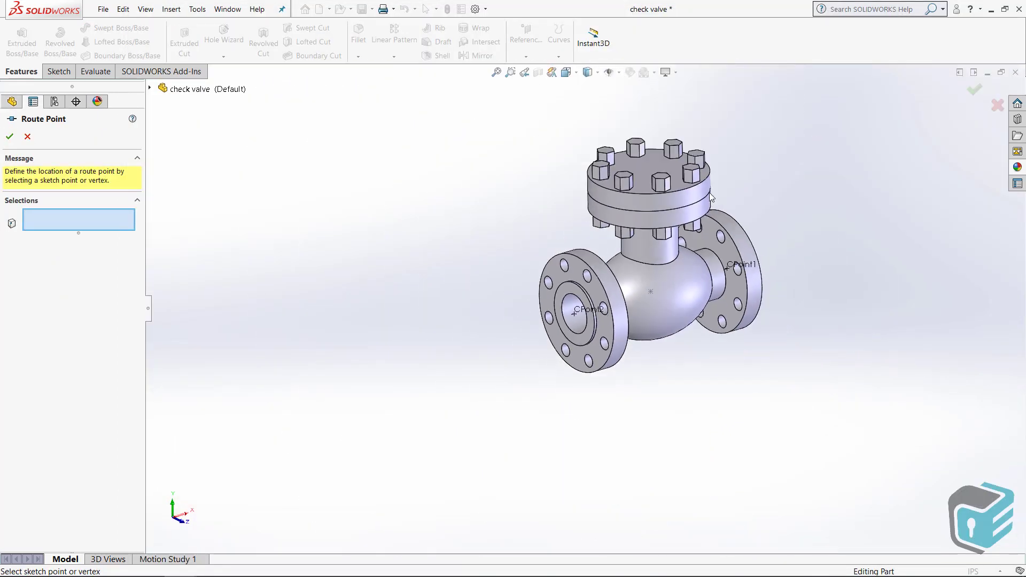
scroll(710, 193, "up", 2)
left_click(587, 394)
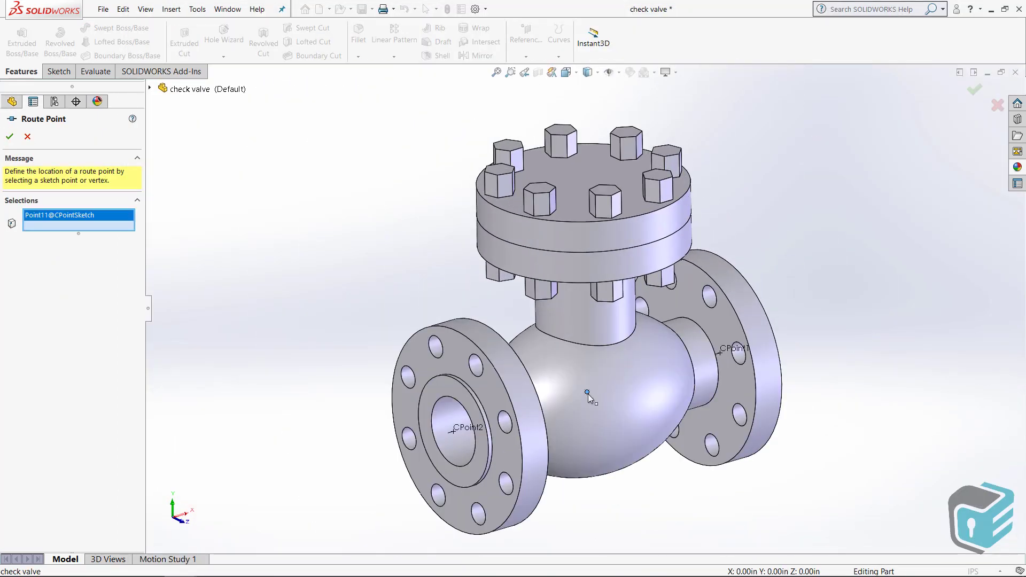
left_click(10, 137)
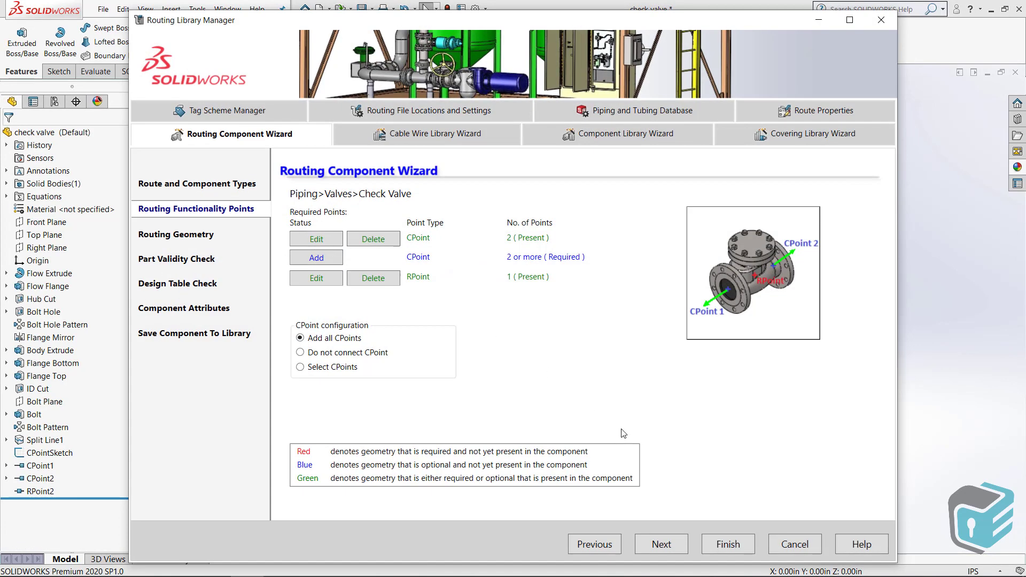
Step: Add a new Vertical axis from the top flange's cylindrical face, then advance to the validity check
left_click(664, 542)
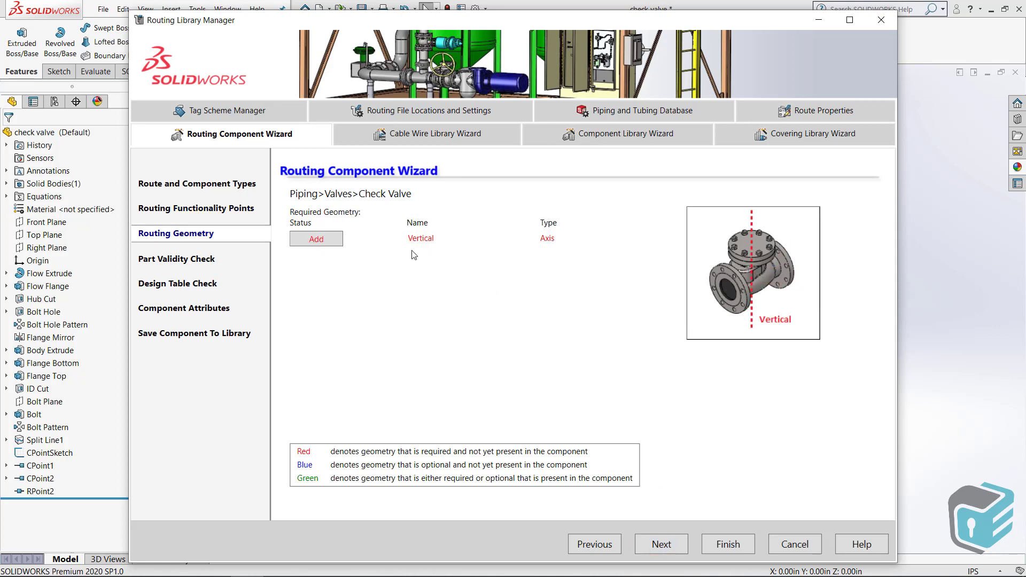
left_click(328, 241)
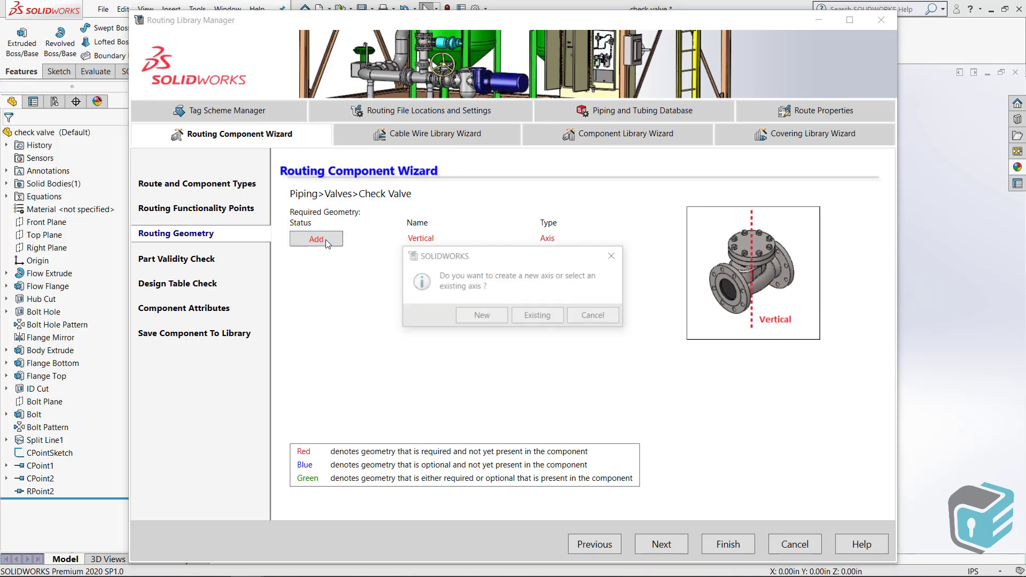
left_click(492, 318)
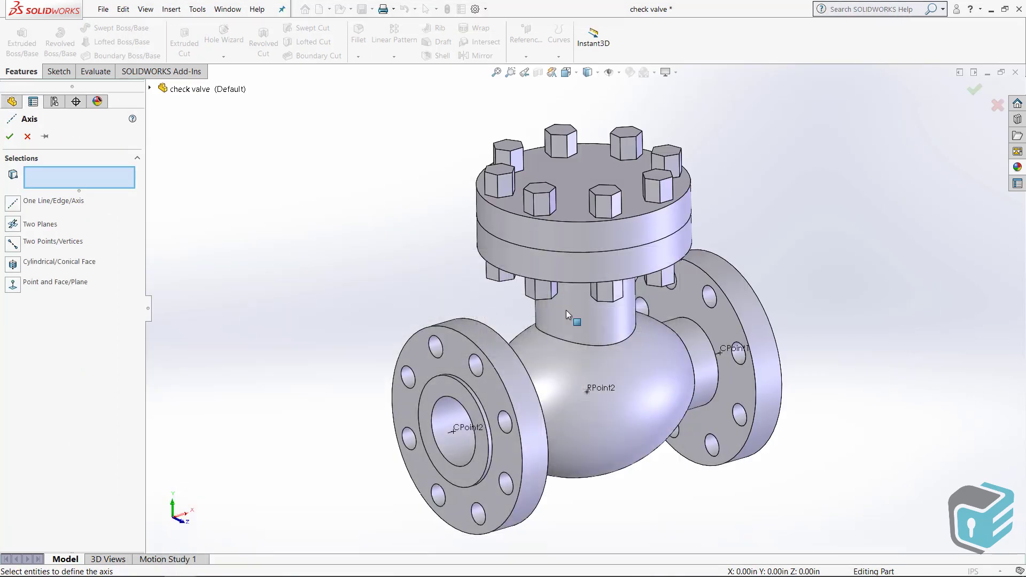
left_click(650, 236)
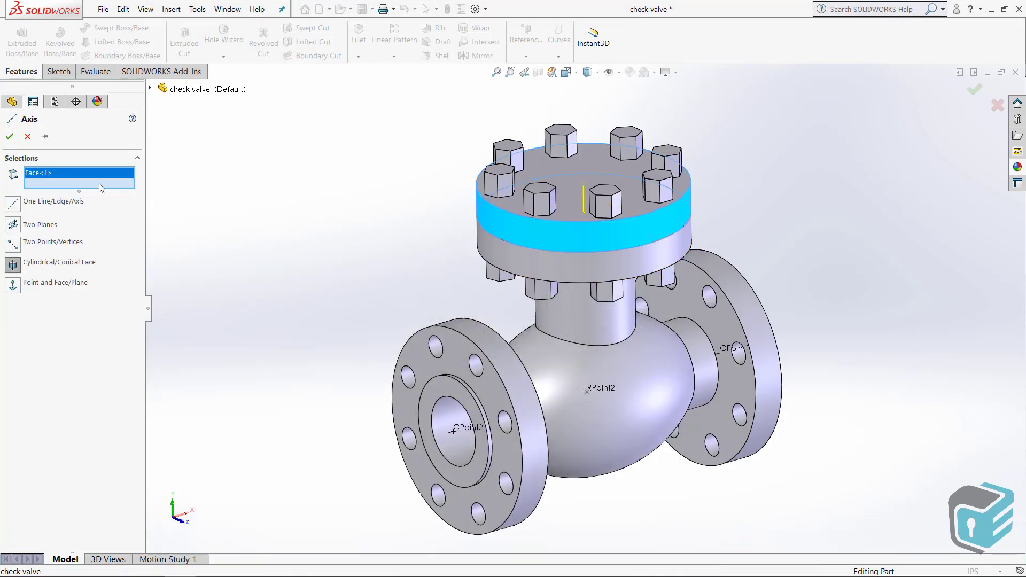
key("Return")
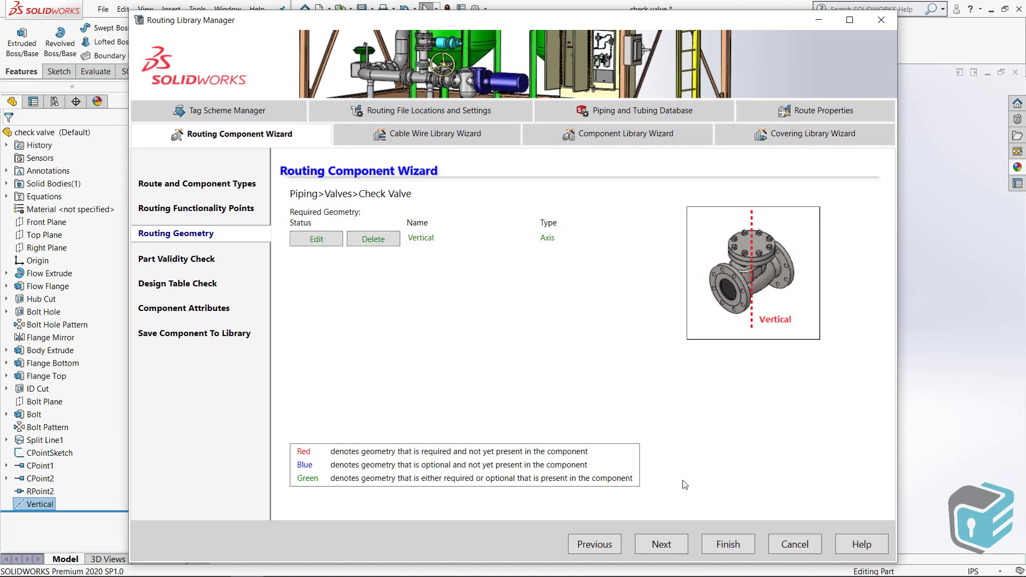
left_click(674, 546)
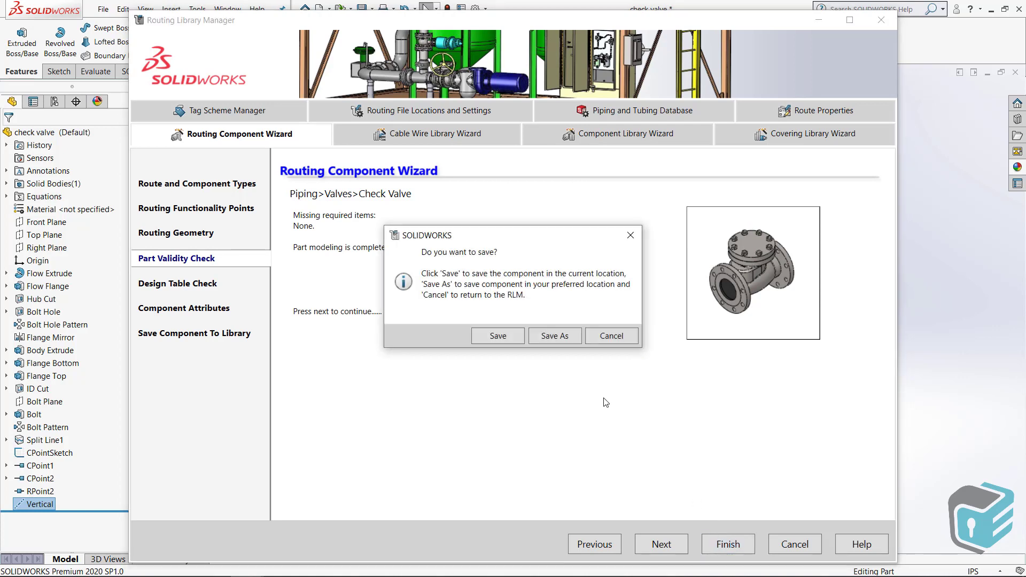
Step: Save the check valve component in place and exit the wizard and Routing Library Manager
left_click(505, 337)
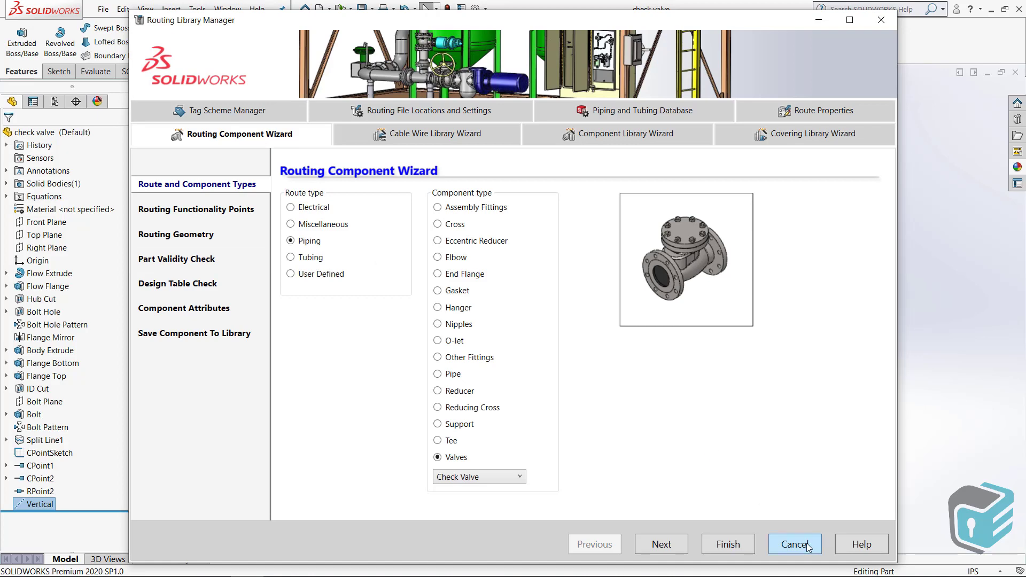
left_click(808, 546)
left_click(511, 351)
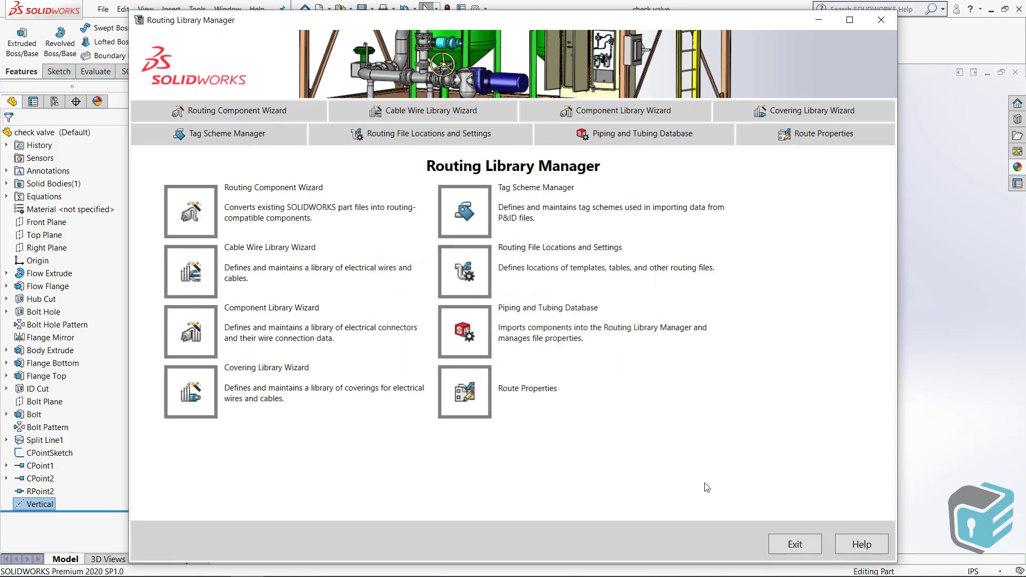
left_click(801, 550)
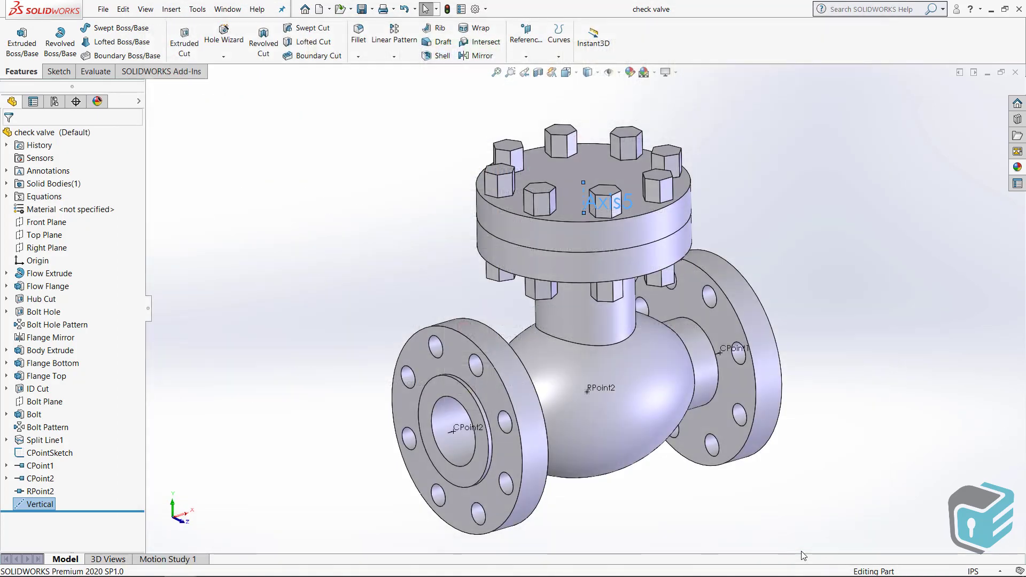
Step: Inspect CPoint2, RPoint2 and the Vertical axis on the check valve via the feature tree
left_click(381, 259)
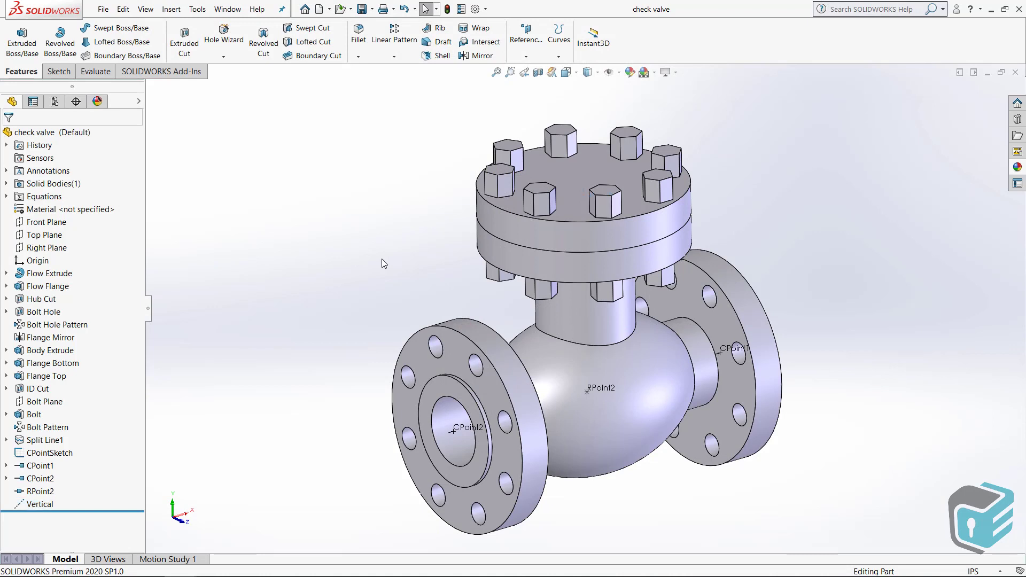
left_click(39, 466)
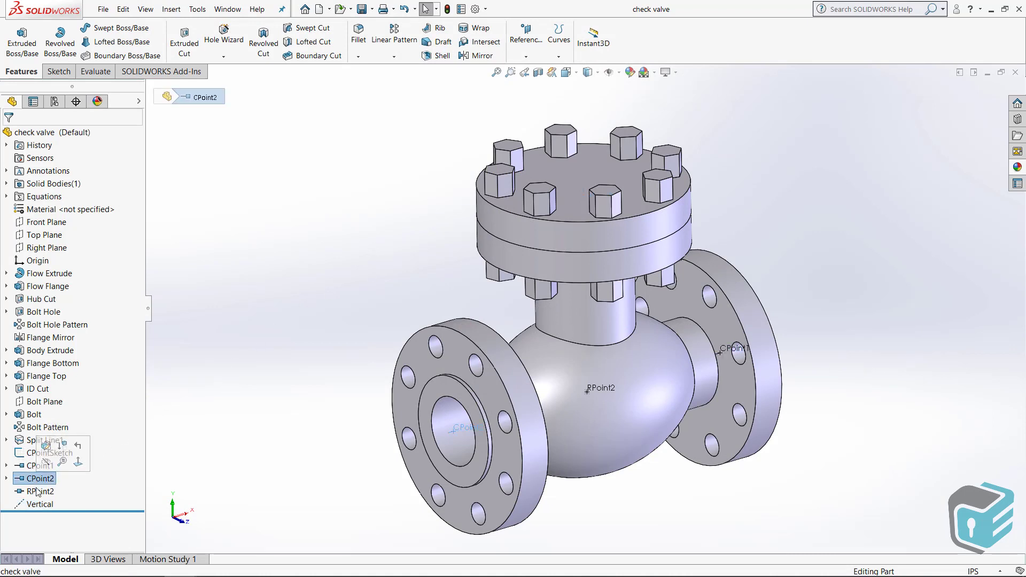
left_click(38, 491)
left_click(42, 505)
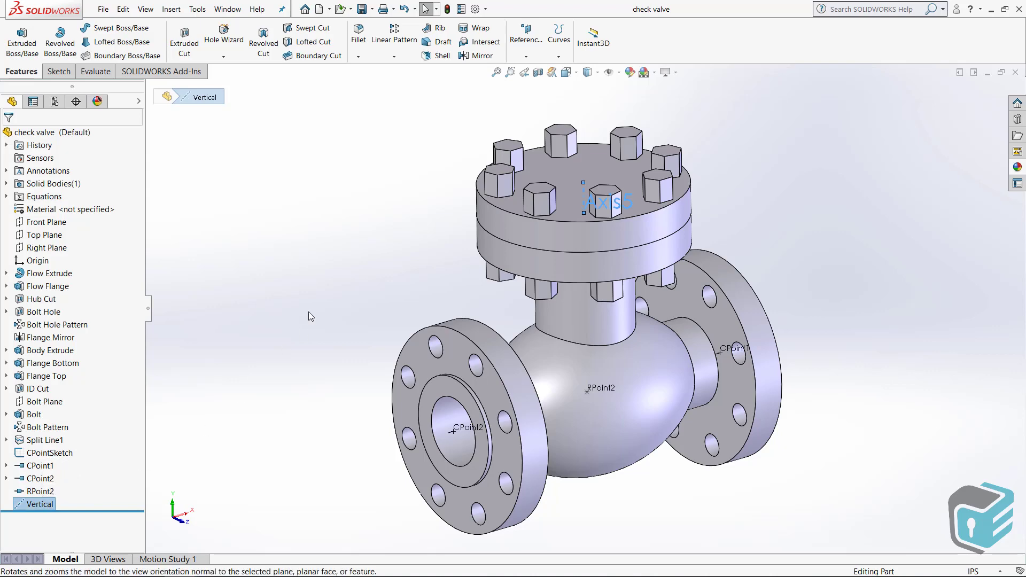
left_click(323, 258)
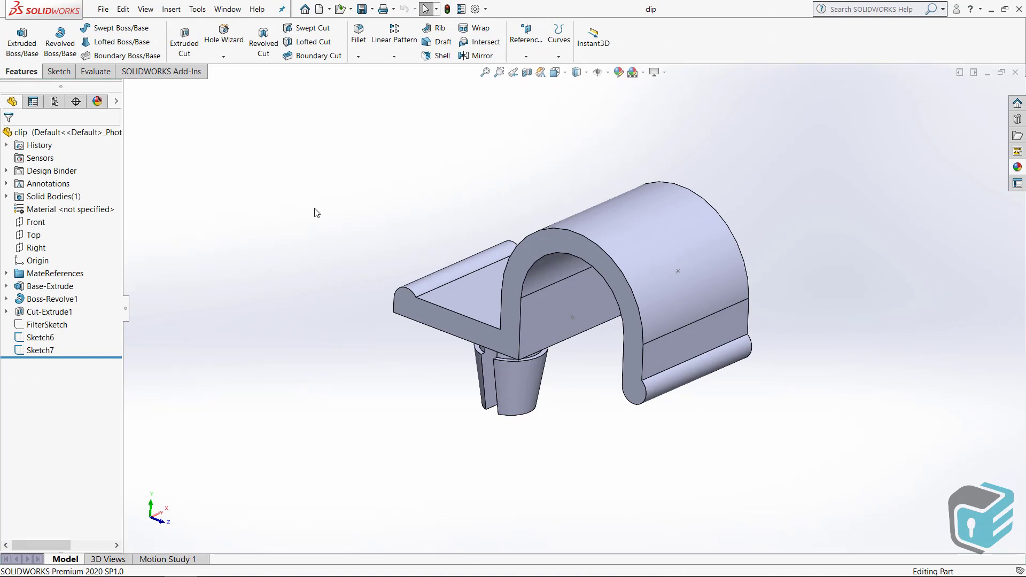
Step: Launch the Routing Component Wizard for the clip as an Electrical > Clips component
left_click(198, 9)
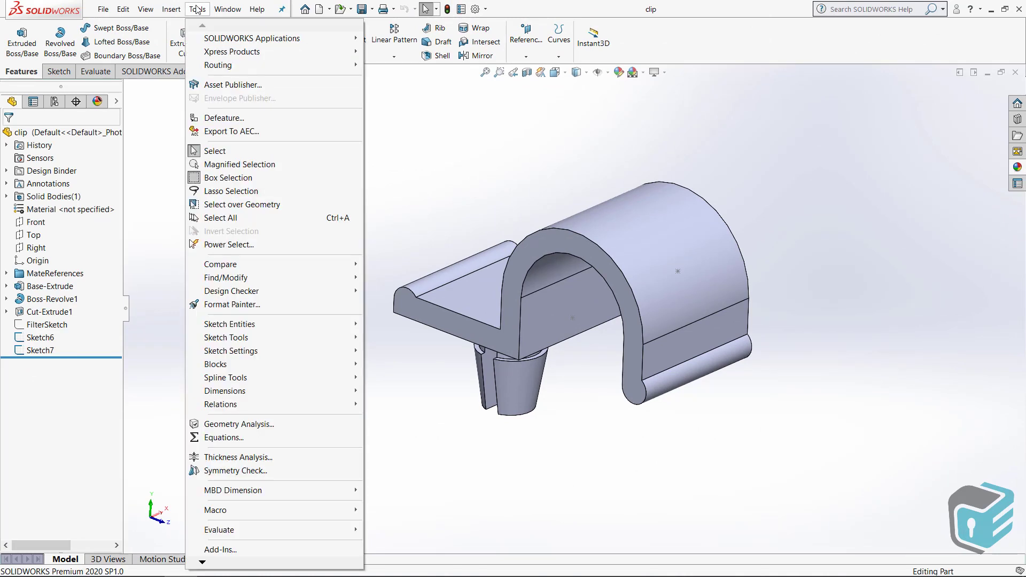
mouse_move(218, 65)
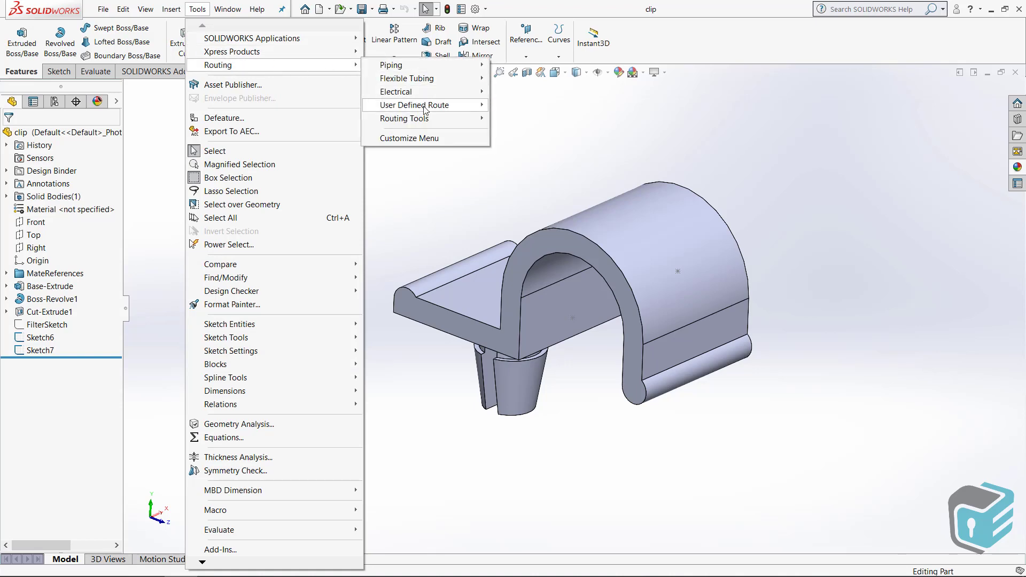
mouse_move(404, 119)
left_click(541, 118)
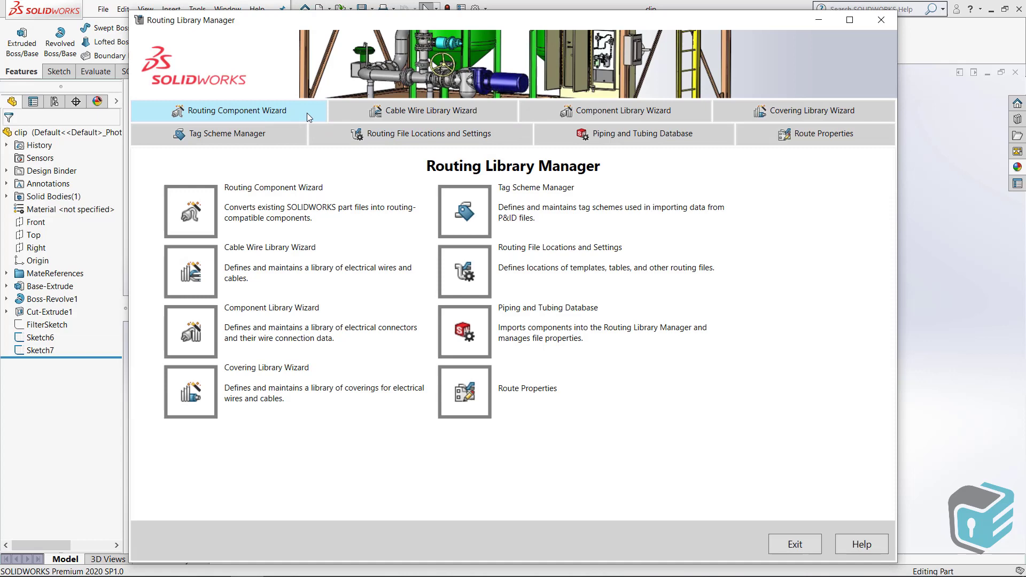
left_click(307, 113)
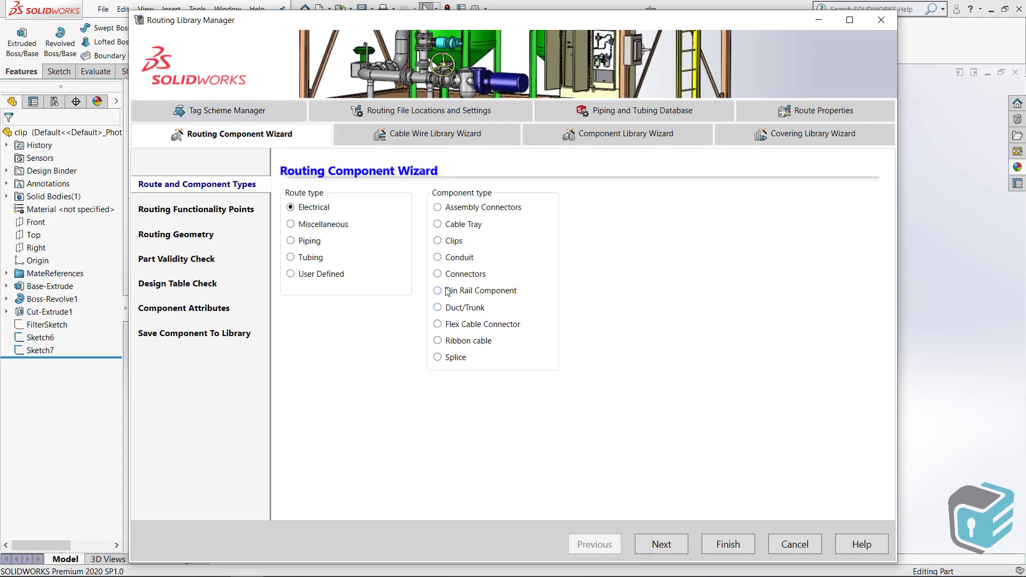
left_click(443, 241)
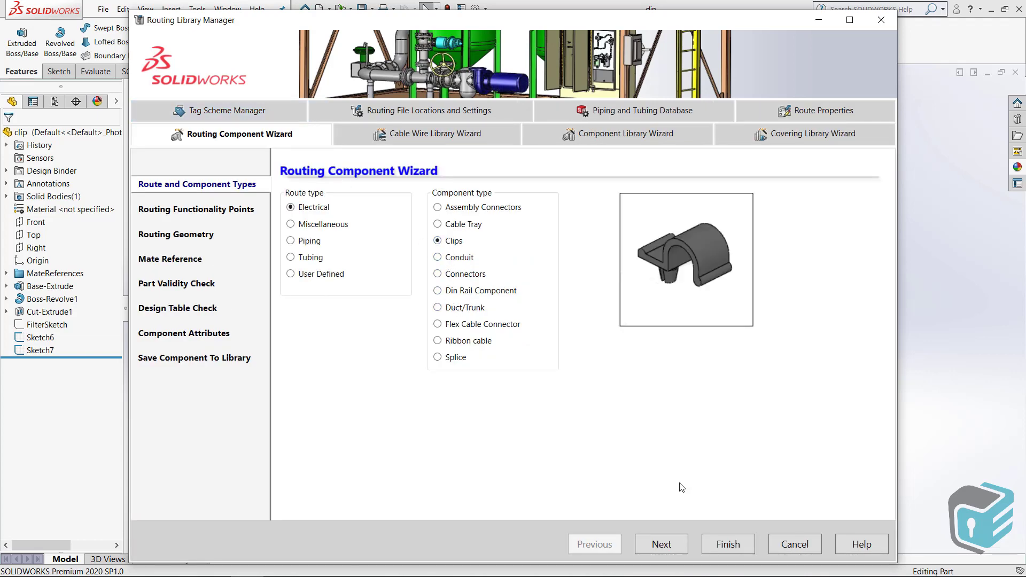
left_click(661, 546)
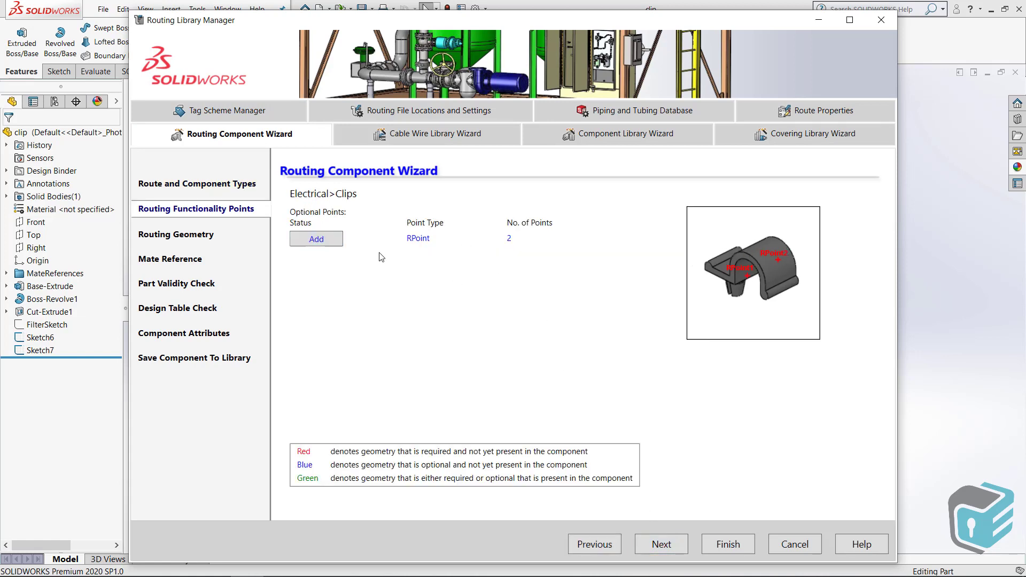
Step: Add RPoints at Point1@Sketch6 and Point1@Sketch7 on the clip arch, then advance to Routing Geometry
left_click(327, 245)
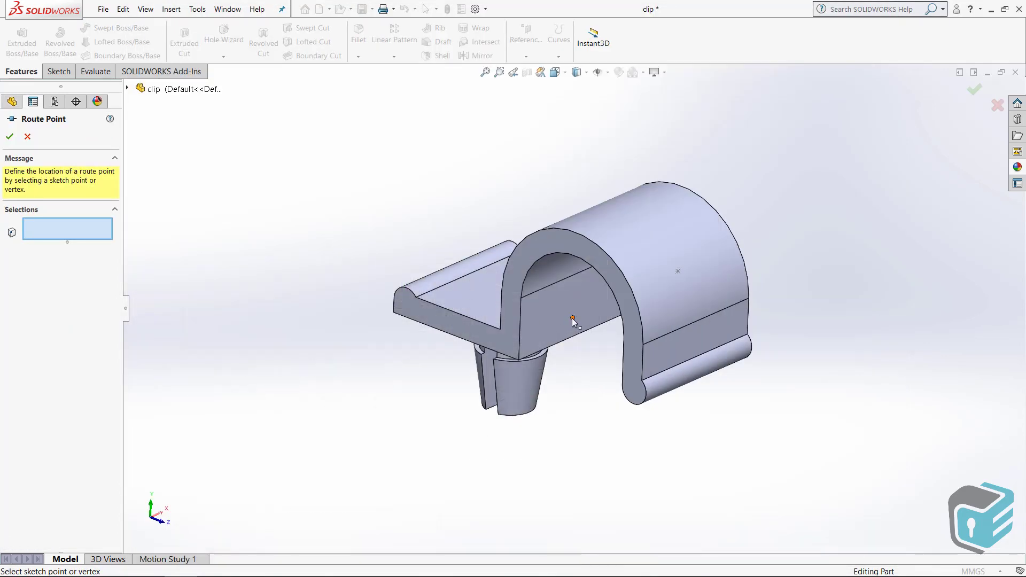
left_click(573, 318)
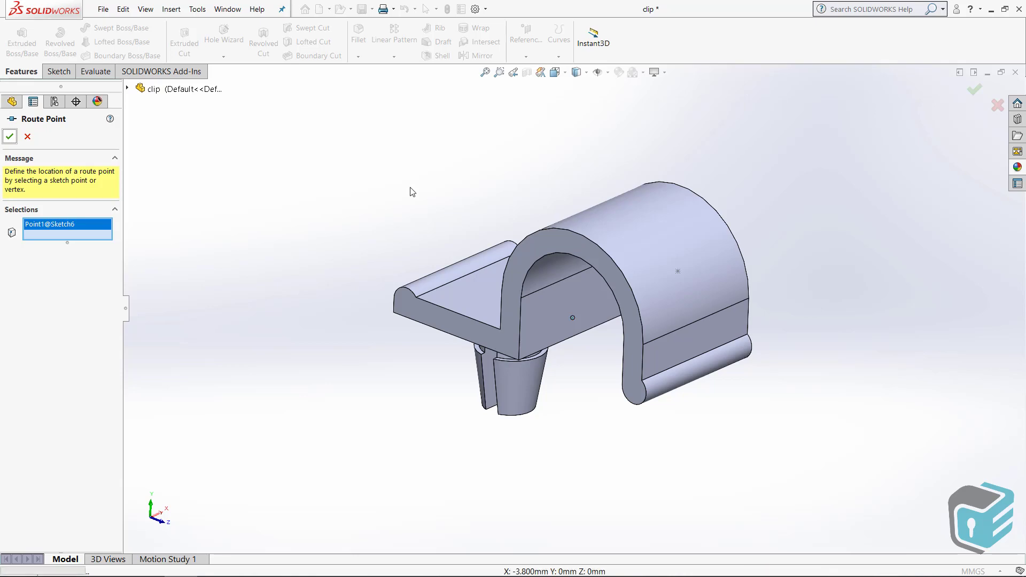
key("Return")
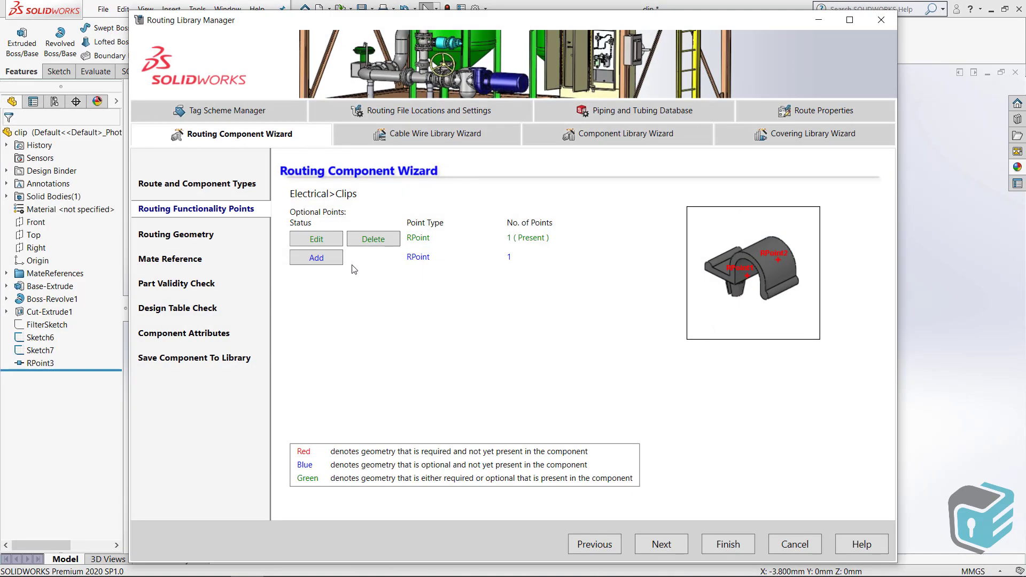
left_click(327, 259)
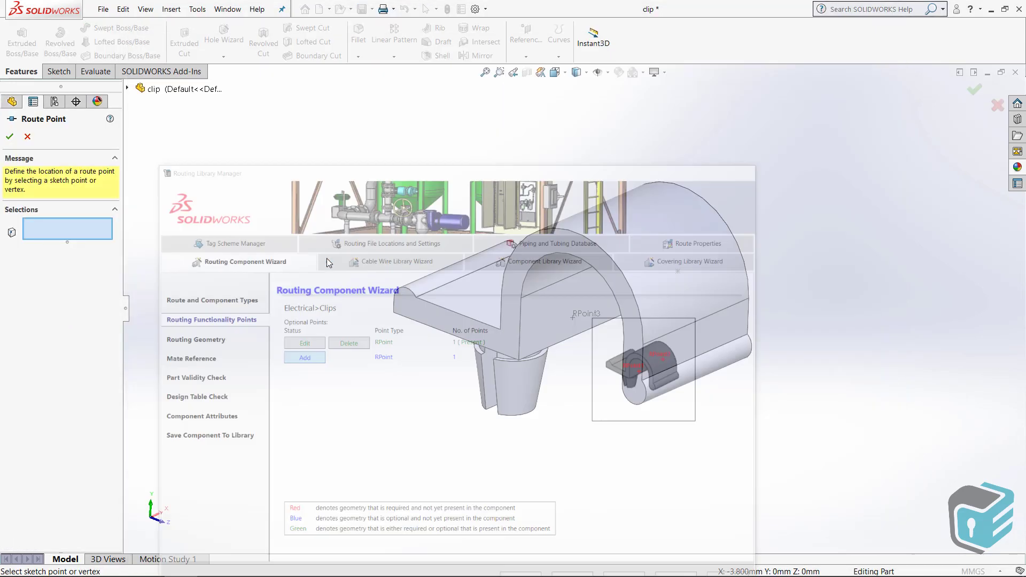
left_click(679, 271)
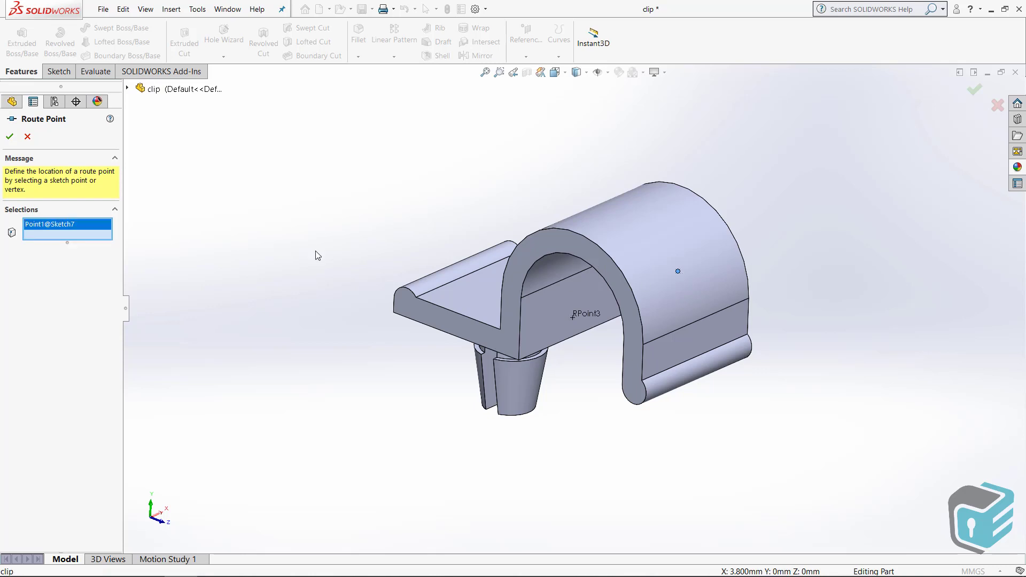
left_click(9, 137)
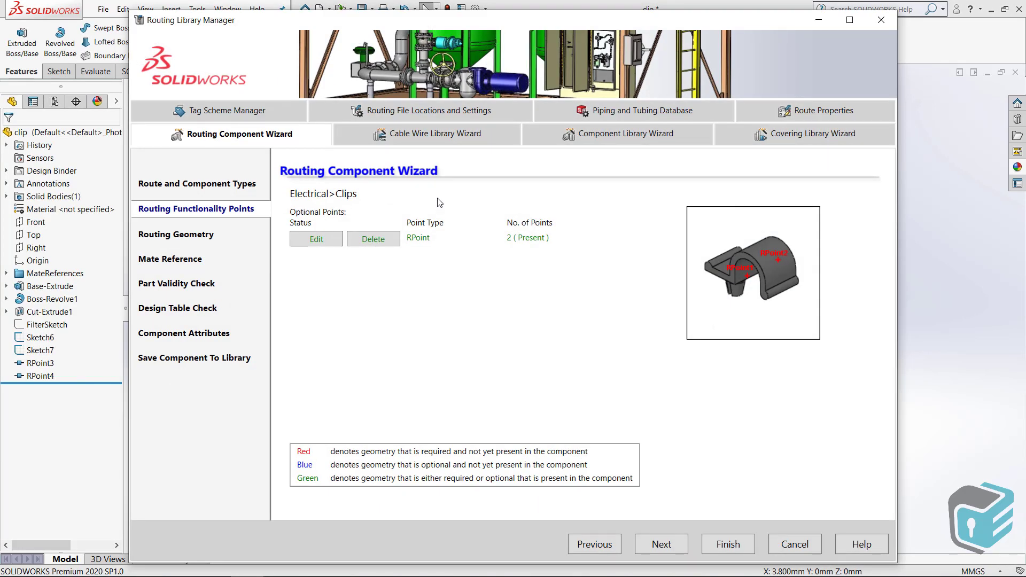
left_click(656, 543)
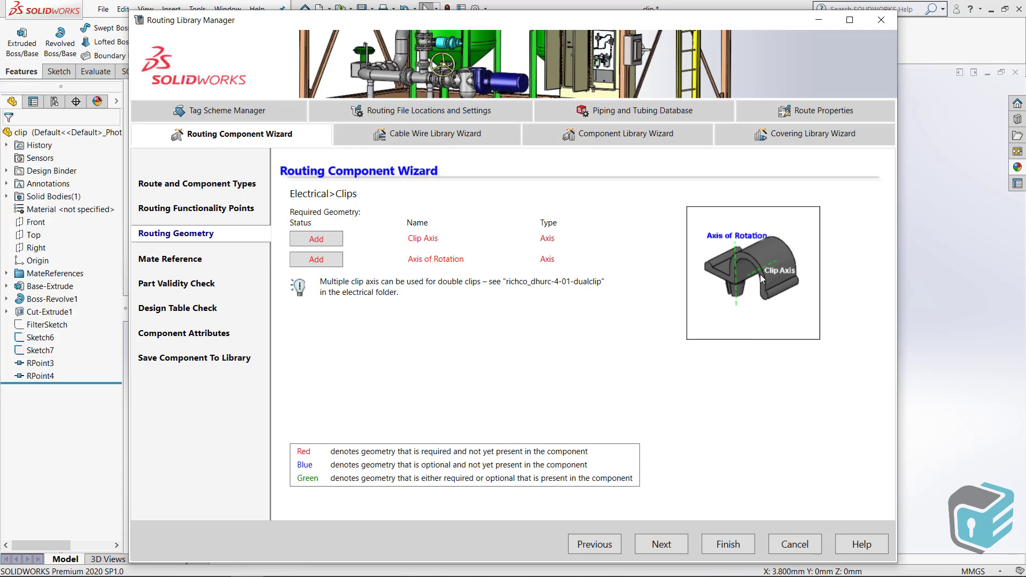
Step: Build a new Clip Axis from the clip arch's inner cylindrical face
left_click(324, 245)
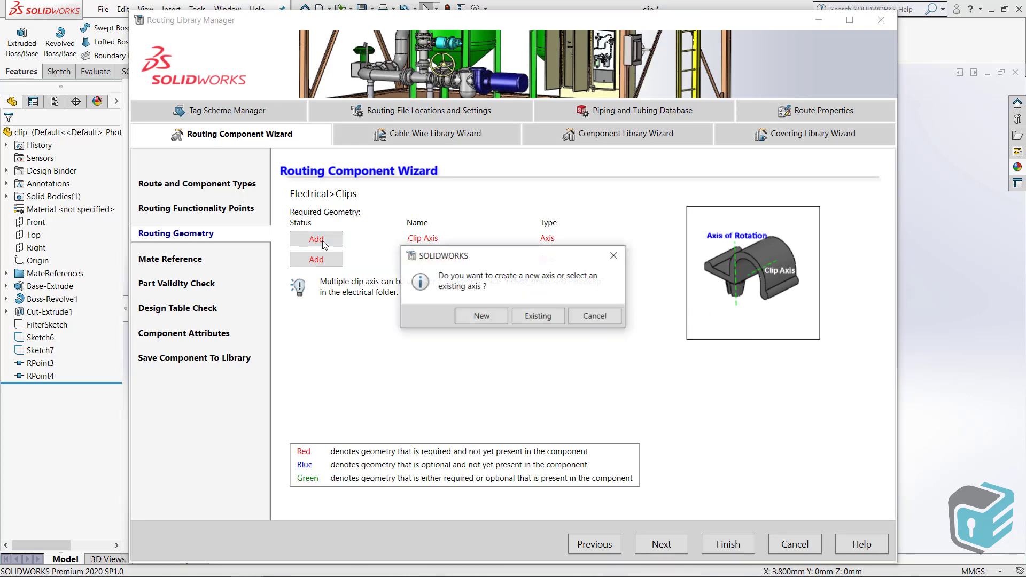
left_click(483, 316)
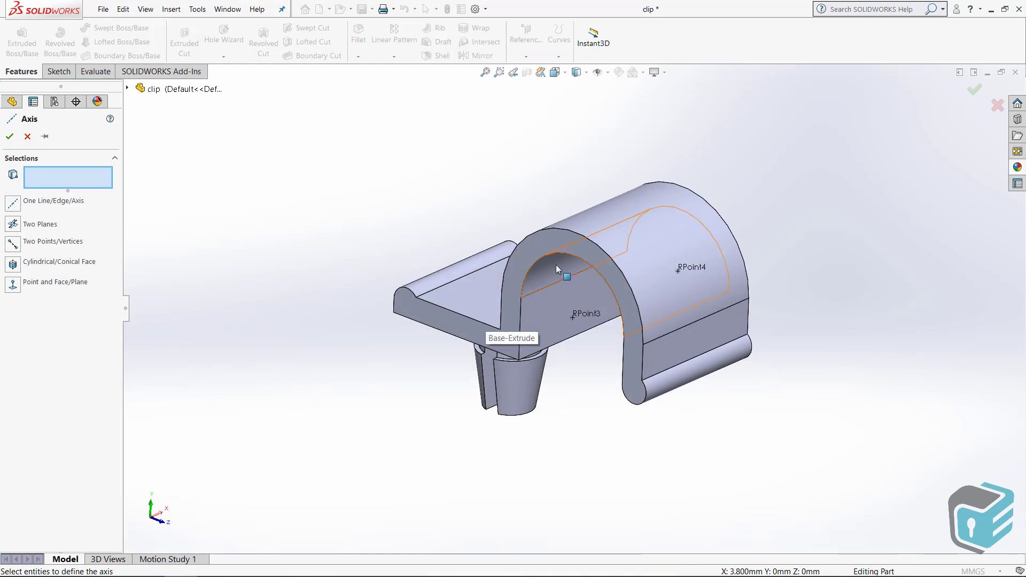
left_click(555, 265)
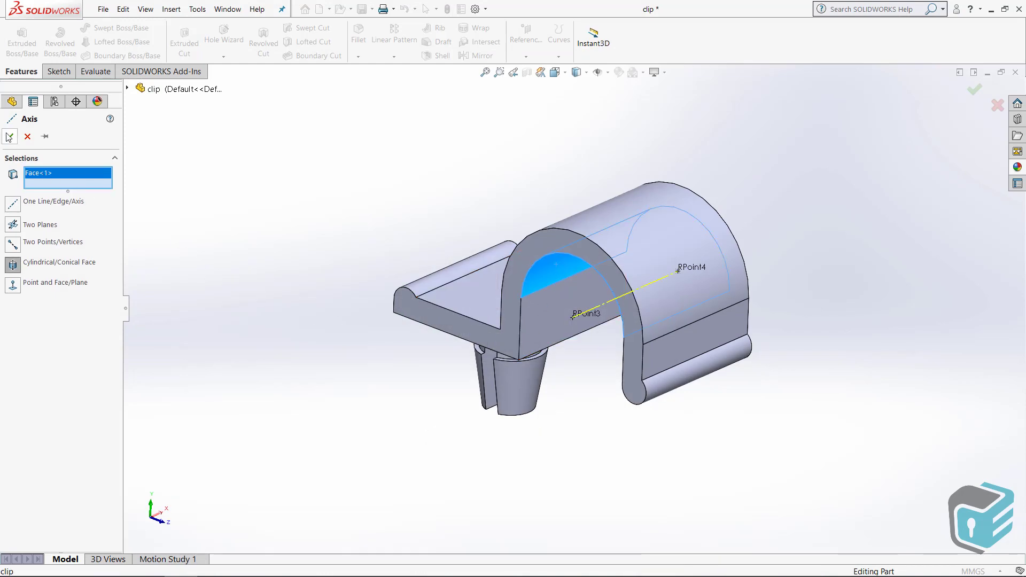
key("Return")
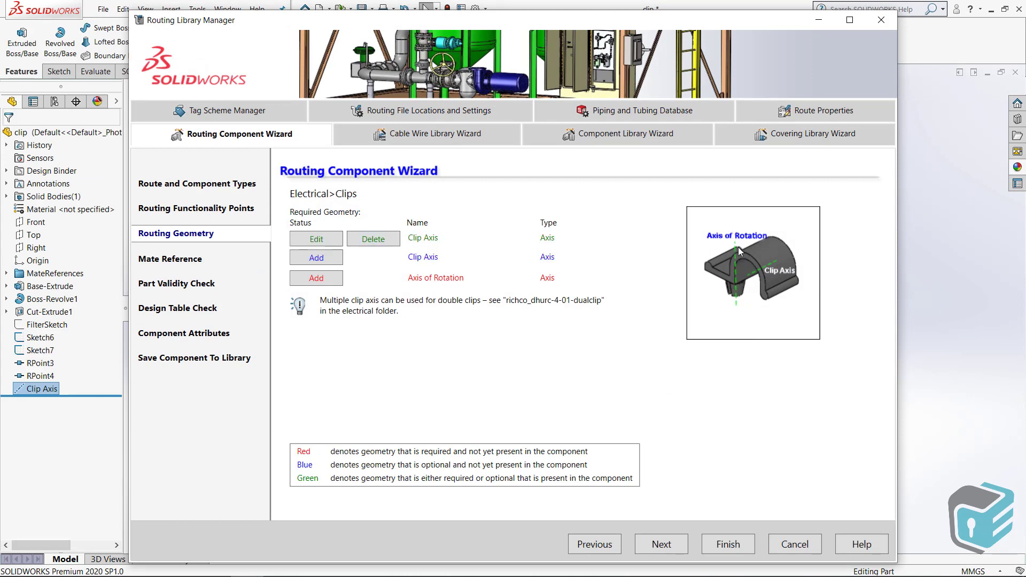
Step: Create a new Axis of Rotation on the mounting pin's cylindrical face, then advance to Mate Reference
left_click(333, 279)
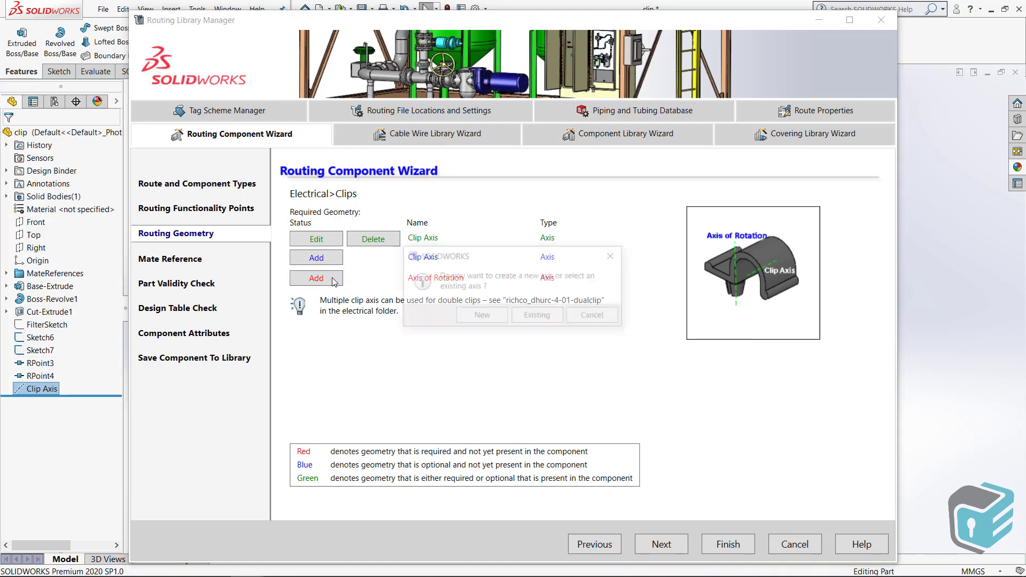
left_click(485, 318)
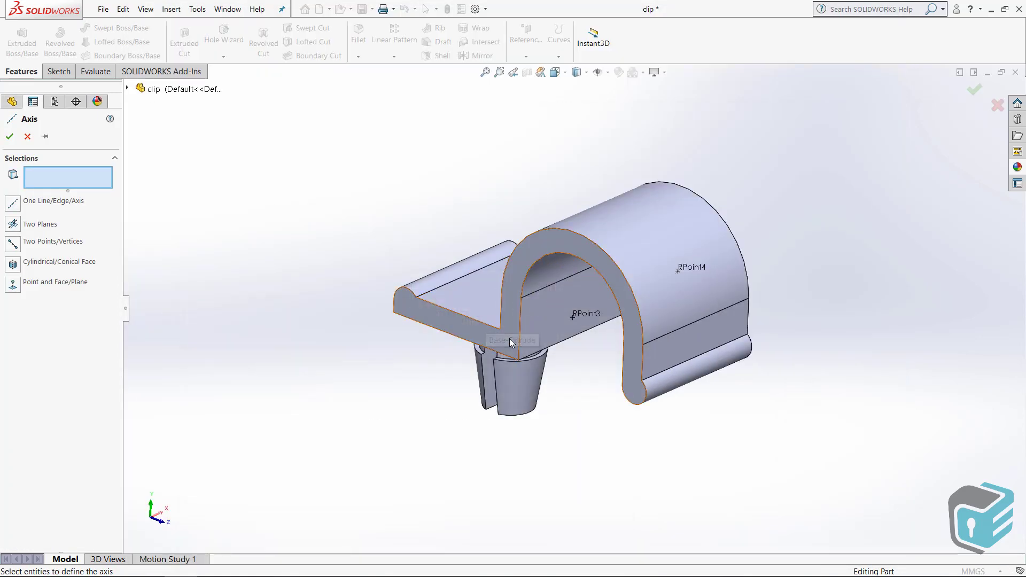
mouse_move(508, 339)
middle_mouse_down()
mouse_move(508, 358)
mouse_move(529, 346)
middle_mouse_up()
left_click(509, 359)
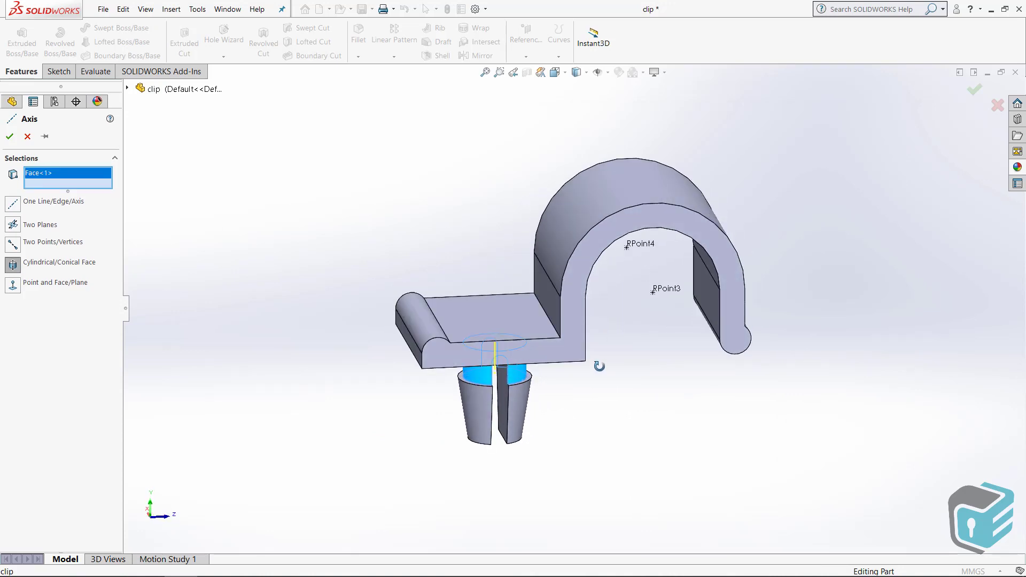
middle_click_drag(530, 346, 582, 398)
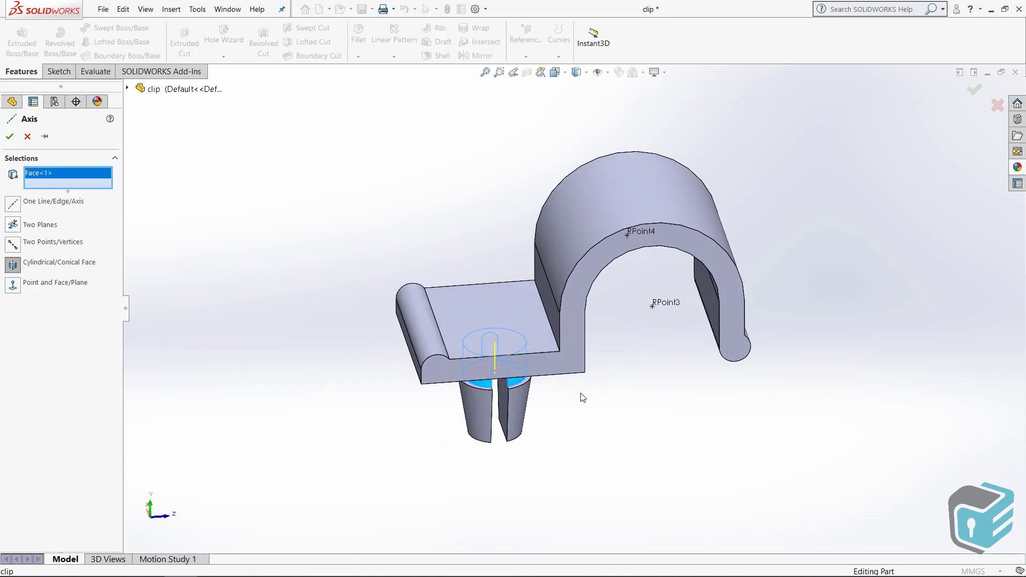
left_click(10, 136)
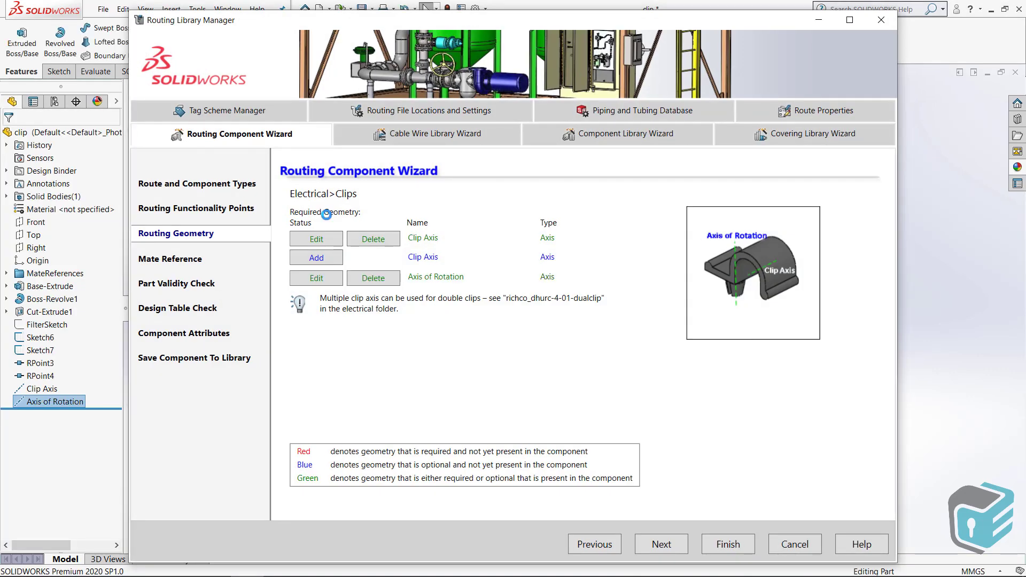
left_click(674, 545)
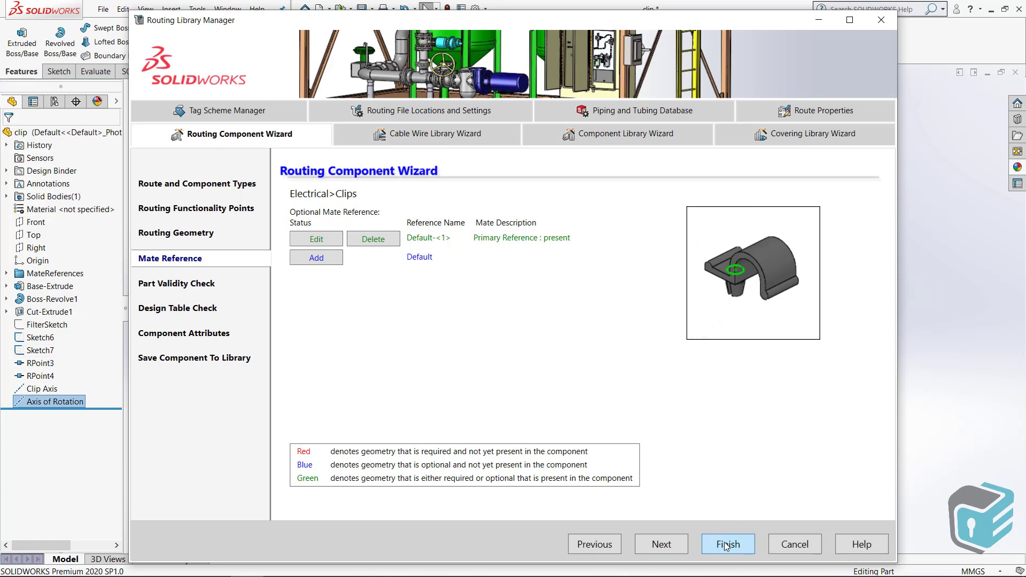
Step: Pass the validity check, finish and save the clip component, then exit the wizard
left_click(664, 546)
left_click(726, 545)
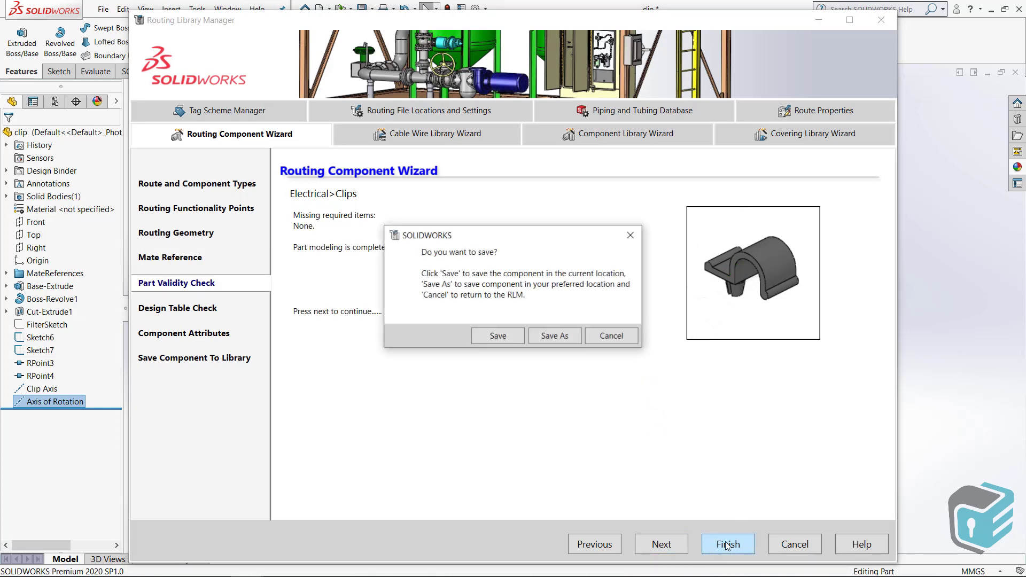
left_click(504, 337)
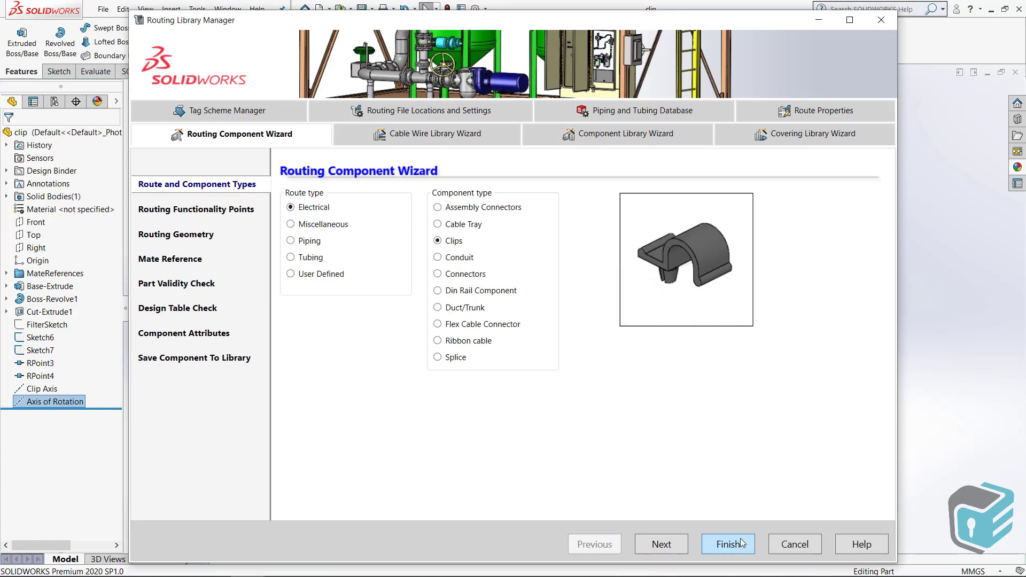
left_click(781, 545)
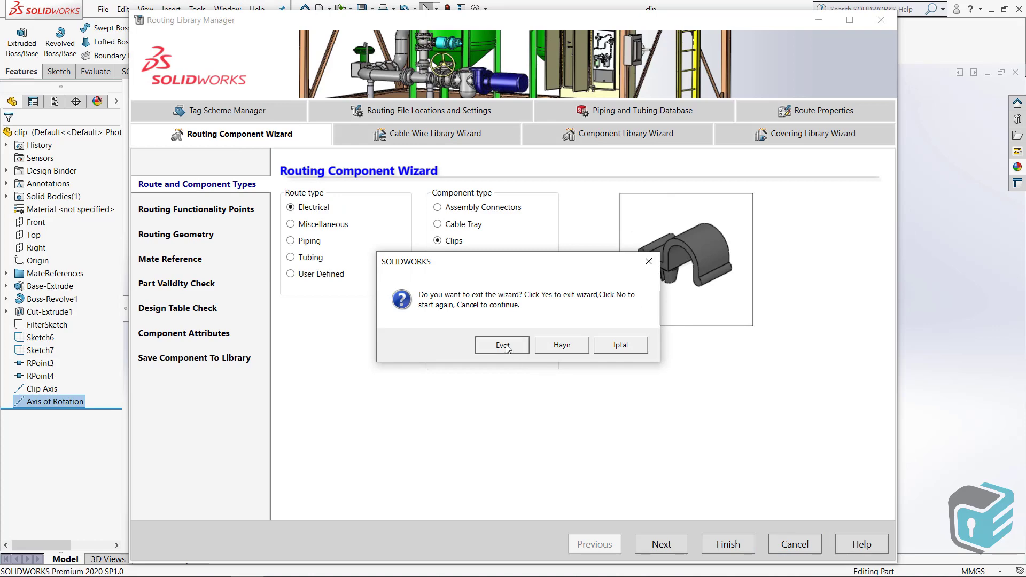
left_click(507, 348)
left_click(797, 544)
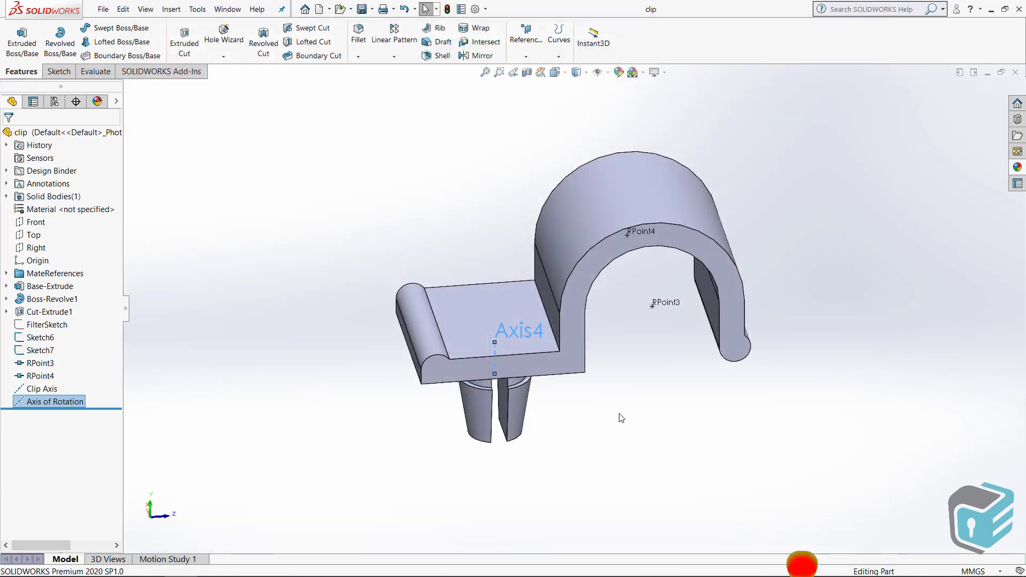
left_click(47, 376)
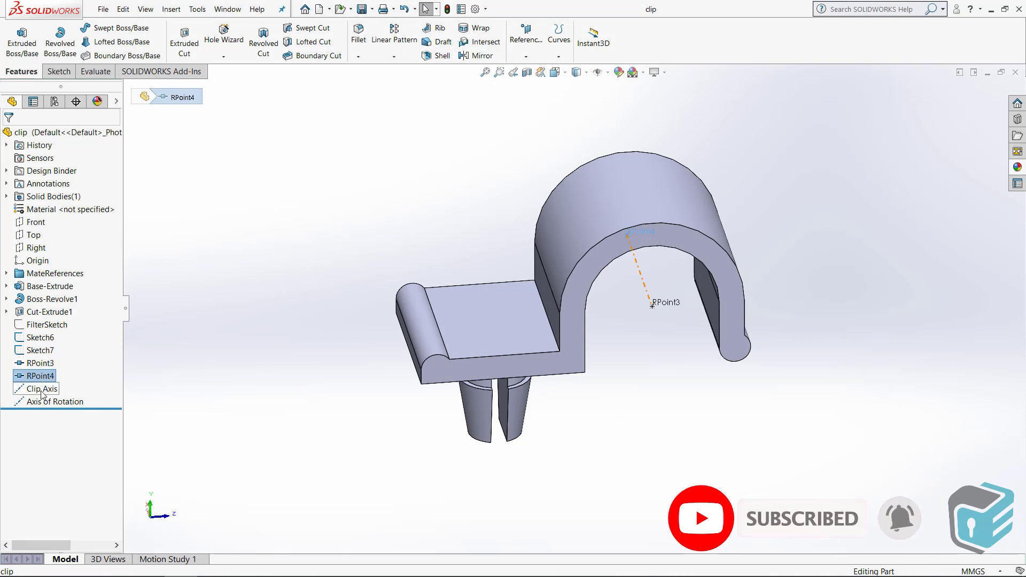
left_click(43, 390)
left_click(43, 402)
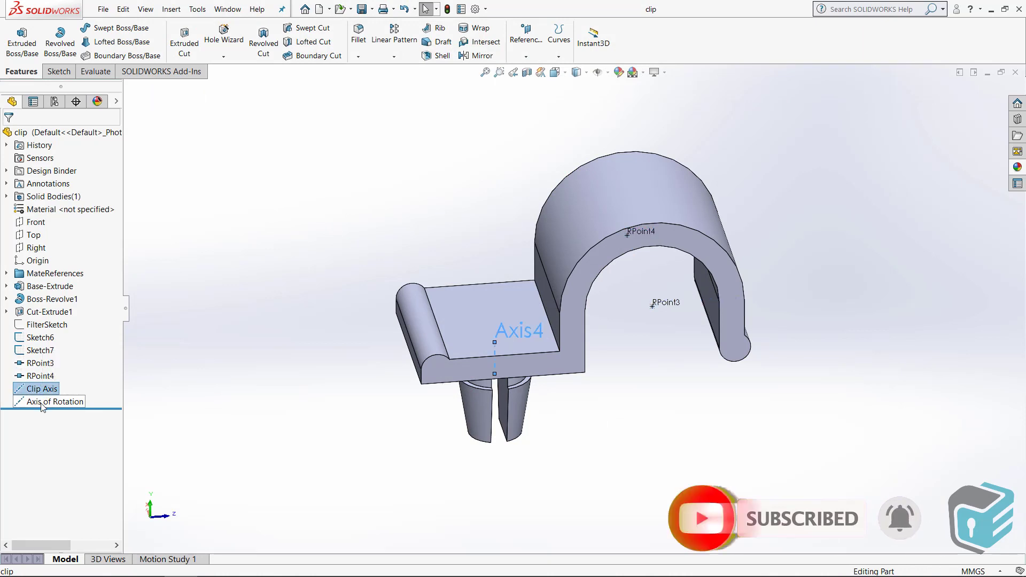
left_click(311, 428)
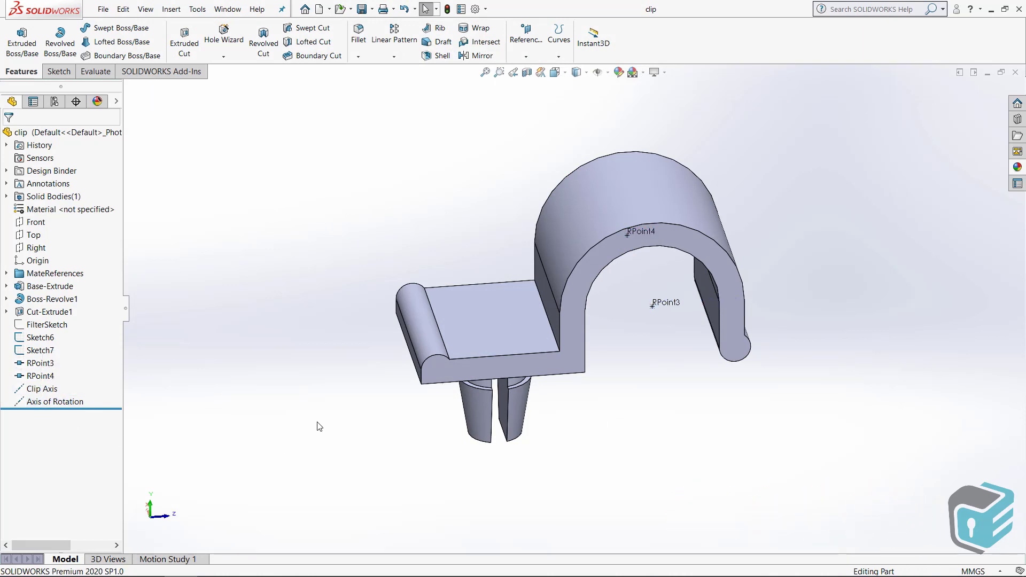